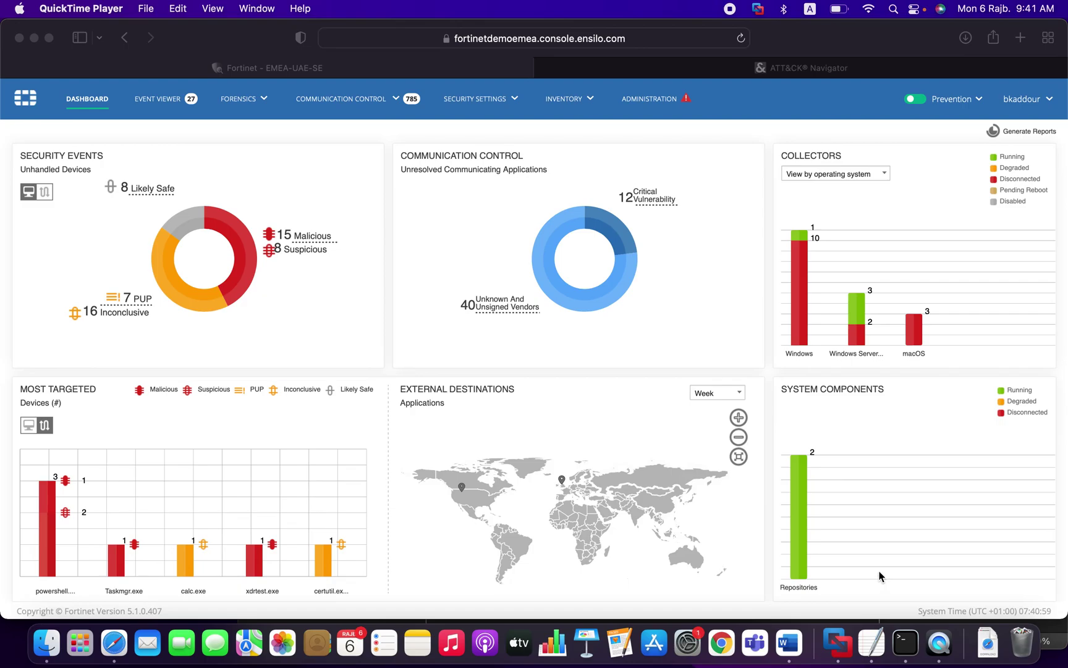
Step: Switch to the ATT&CK Navigator tab and review its web address and description
{"action": "left_click", "coordinate": [714, 73]}
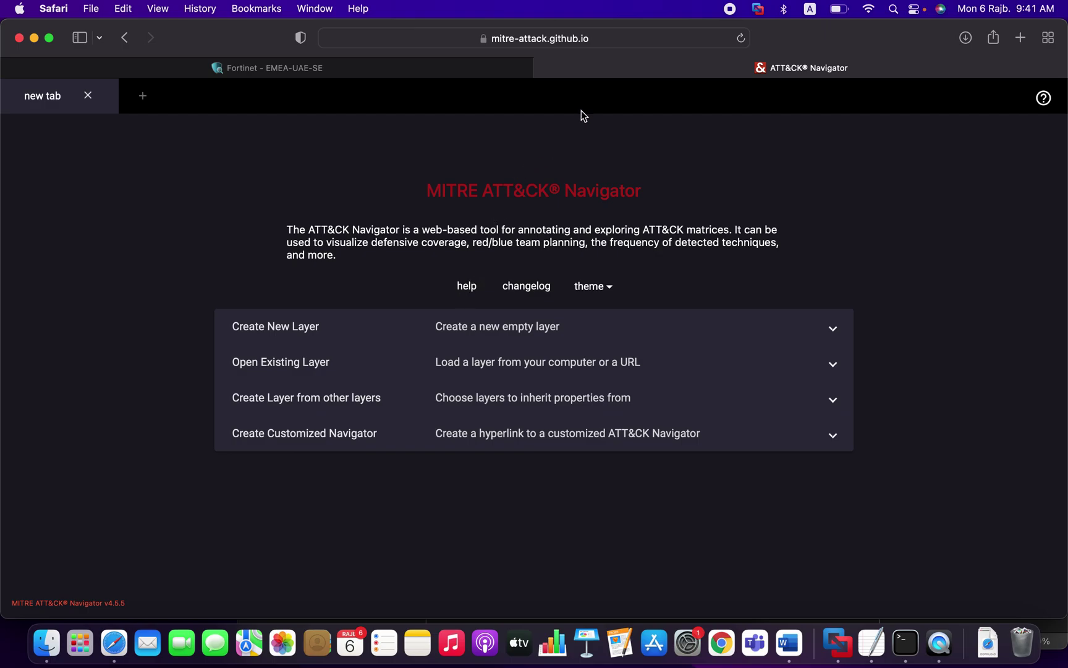
{"action": "left_click", "coordinate": [616, 38]}
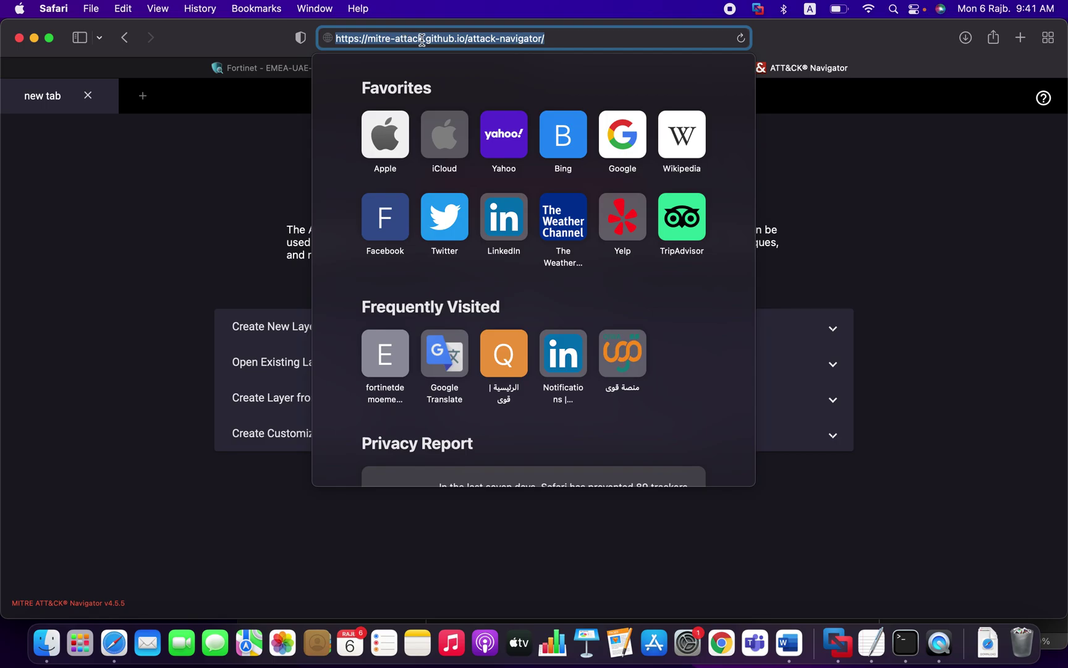
{"action": "left_click", "coordinate": [191, 157]}
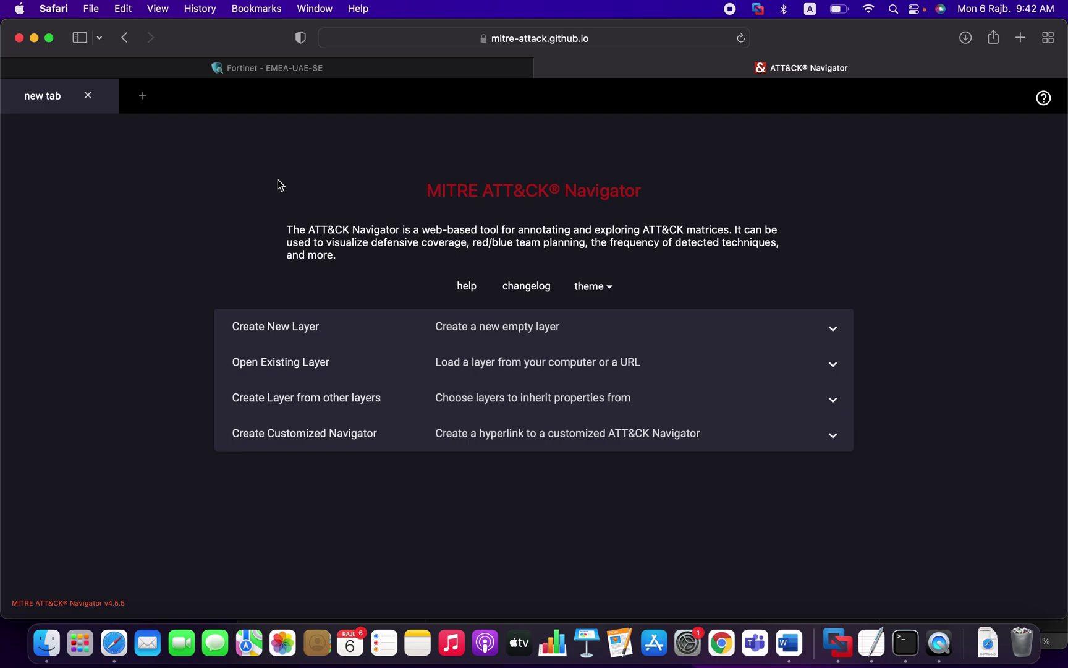
{"action": "left_click_drag", "start_coordinate": [287, 229], "coordinate": [390, 269]}
{"action": "left_click", "coordinate": [384, 263]}
Step: Create a new layer using the Enterprise matrix from the Create New Layer options
{"action": "left_click", "coordinate": [321, 333]}
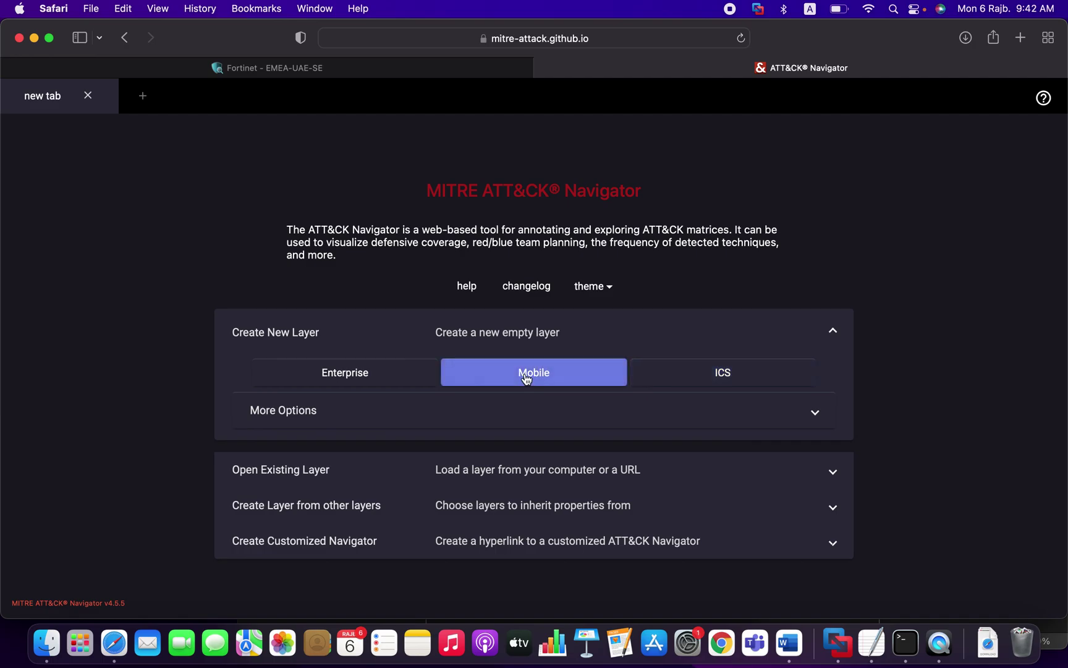
{"action": "left_click", "coordinate": [350, 378]}
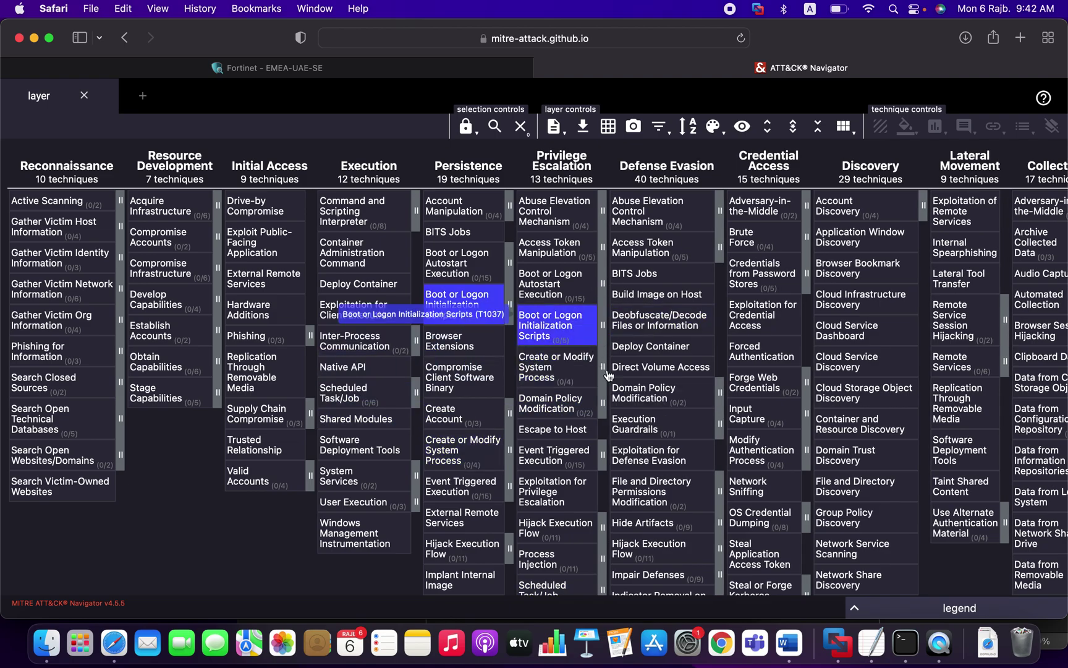
{"action": "scroll", "coordinate": [556, 358], "scroll_direction": "down", "scroll_amount": 5}
{"action": "scroll", "coordinate": [569, 322], "scroll_direction": "up", "scroll_amount": 5}
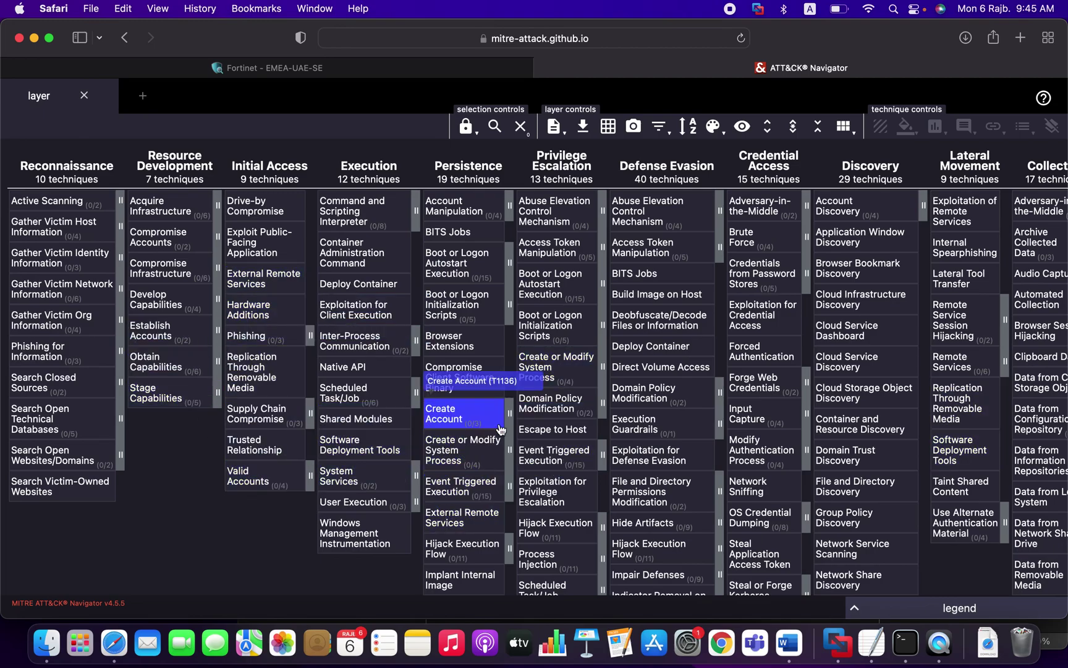
Step: Search the page for 'valid' and jump to the second of four Valid Accounts matches
{"action": "key", "text": "super+f"}
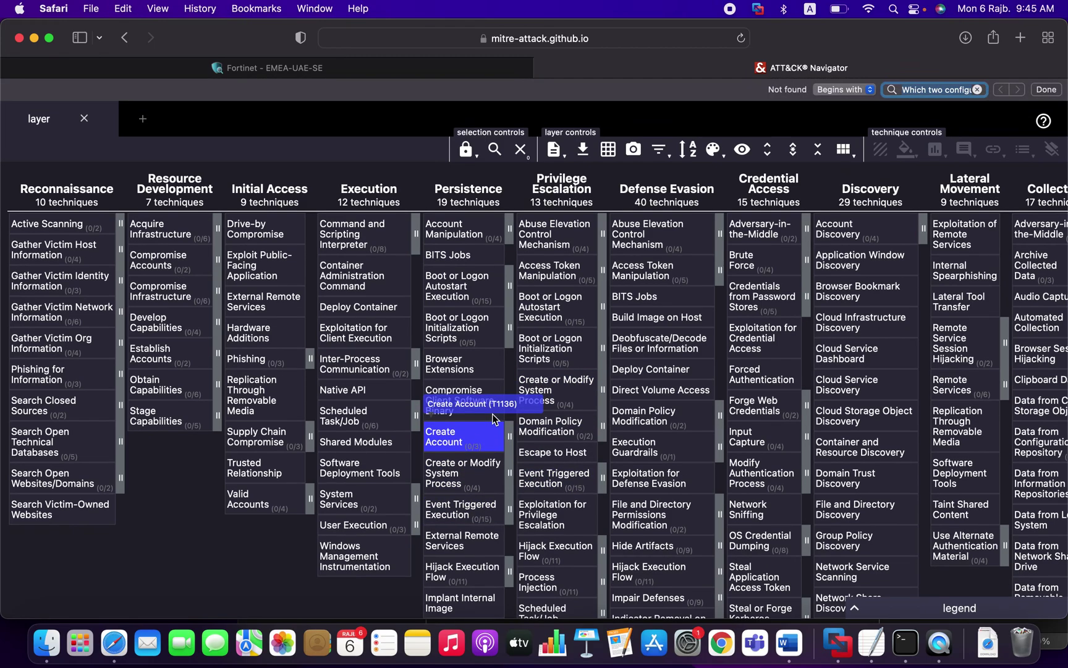
{"action": "type", "text": "valid"}
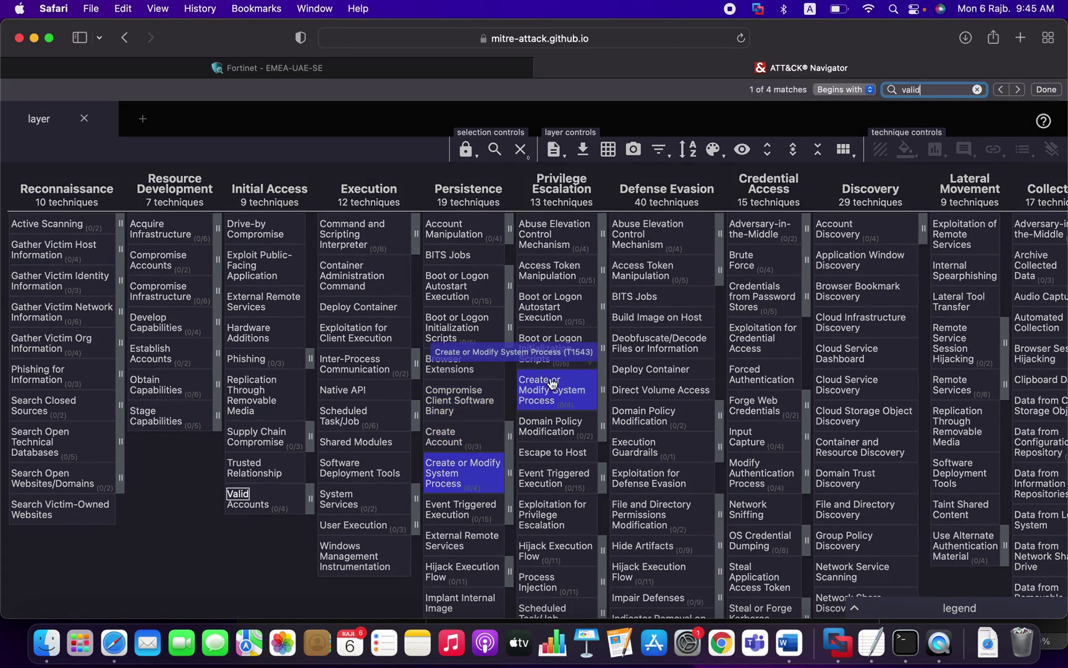
{"action": "left_click", "coordinate": [1017, 89]}
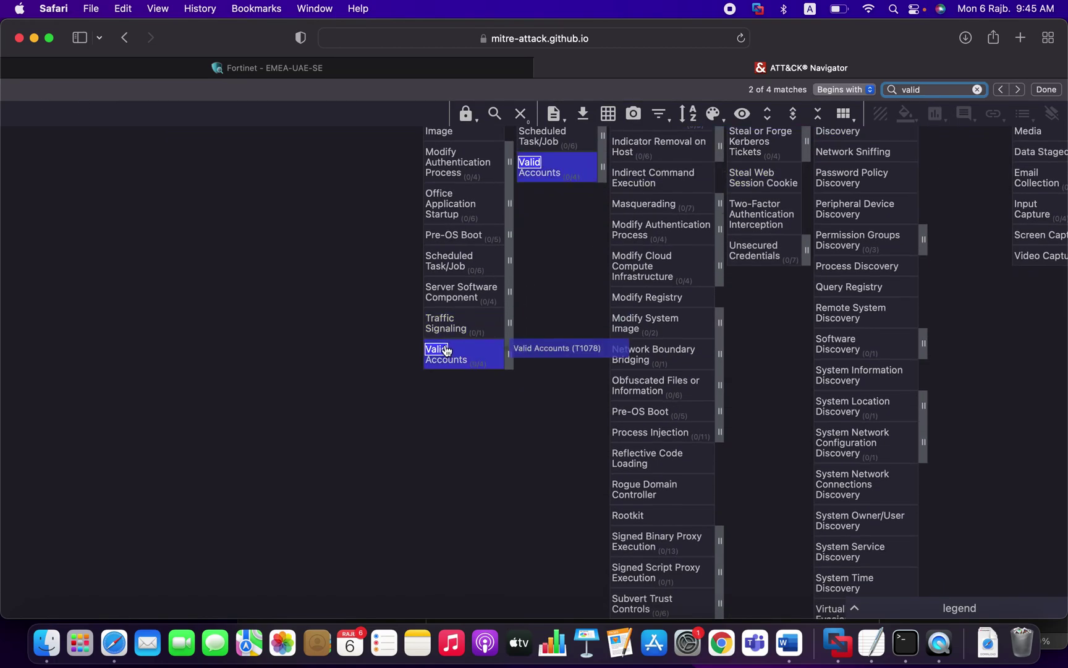
{"action": "scroll", "coordinate": [470, 352], "scroll_direction": "up", "scroll_amount": 10}
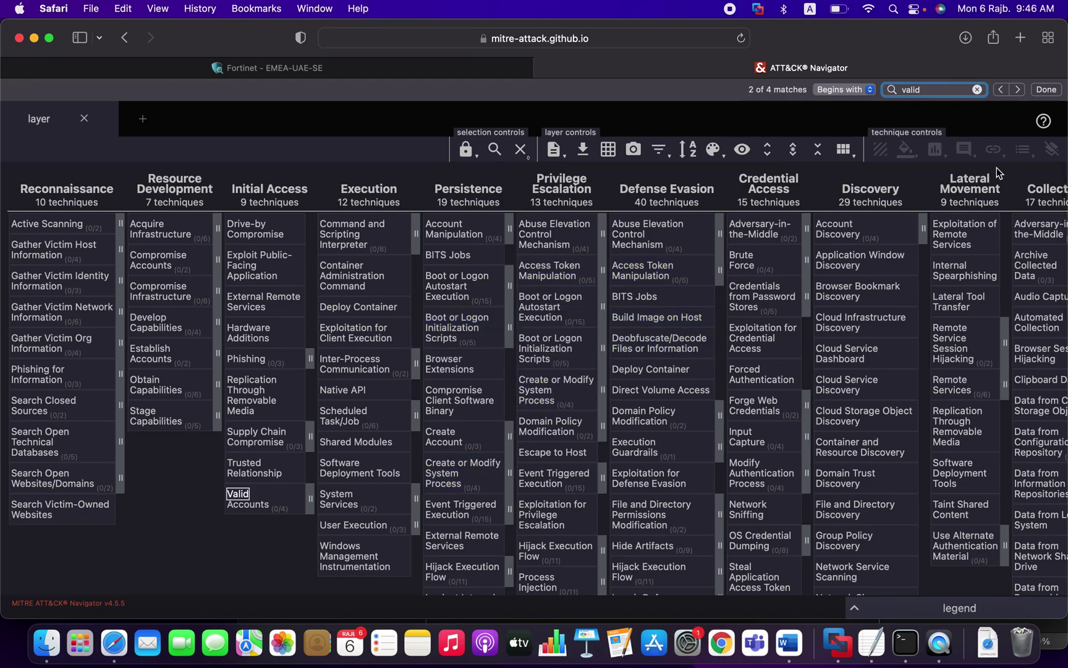
Step: Clear the page search and rename the layer to 'APT 29' in its layer information panel
{"action": "left_click", "coordinate": [978, 90]}
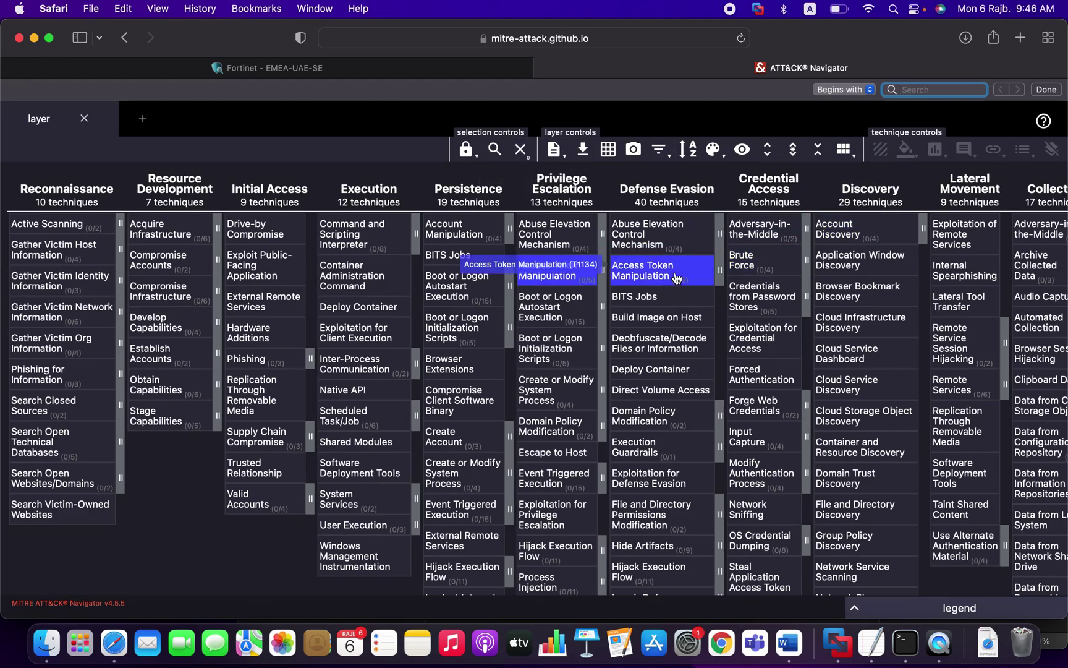
{"action": "double_click", "coordinate": [40, 120]}
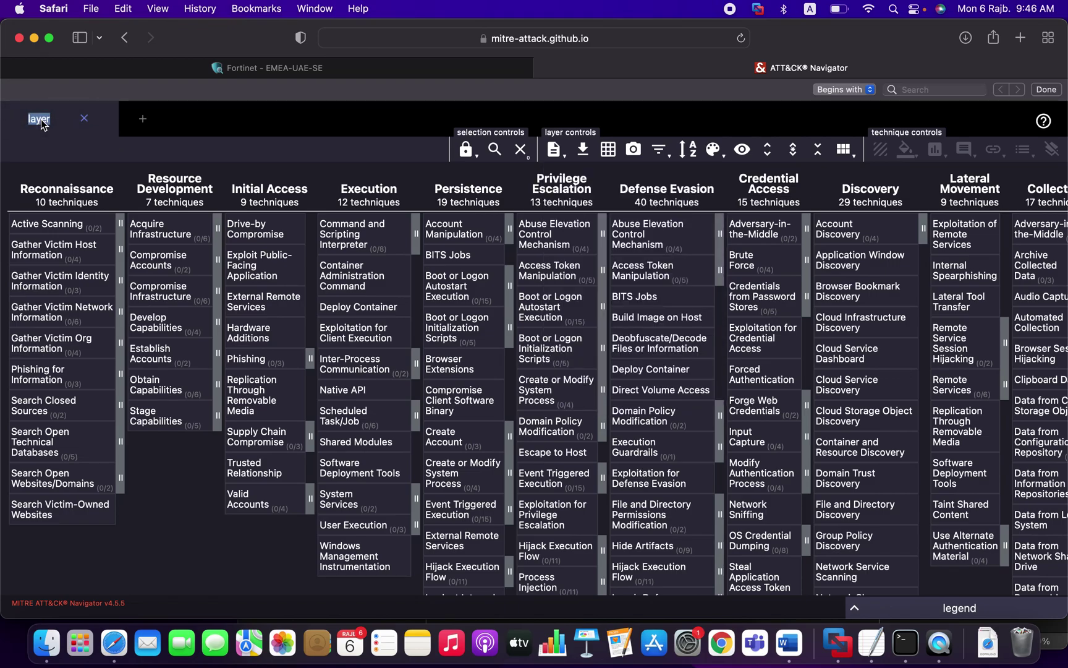
{"action": "left_click", "coordinate": [42, 124]}
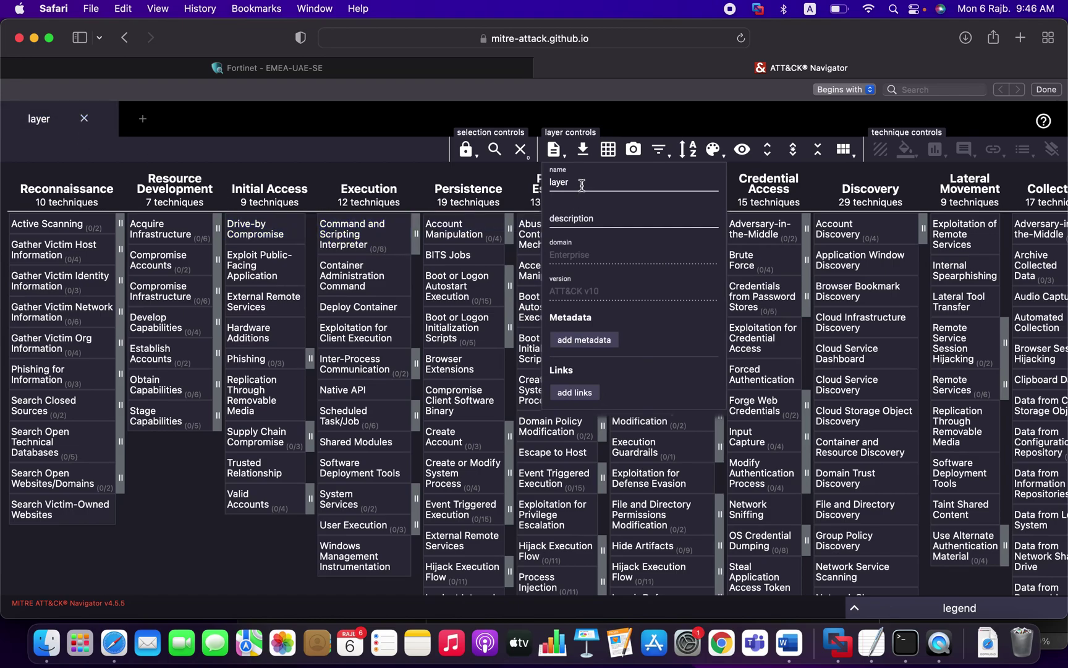
{"action": "double_click", "coordinate": [560, 182]}
{"action": "type", "text": "APT 29"}
{"action": "left_click", "coordinate": [215, 545]}
{"action": "left_click", "coordinate": [565, 156]}
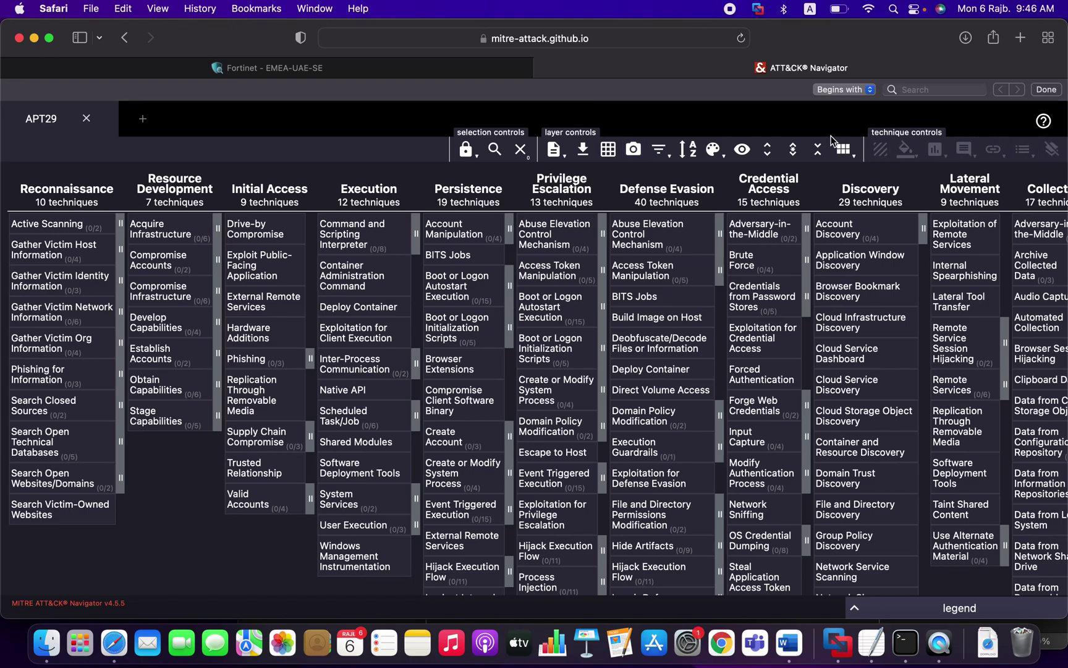
Step: Select all APT29 techniques from the Threat Groups list in search & multiselect
{"action": "left_click", "coordinate": [494, 149]}
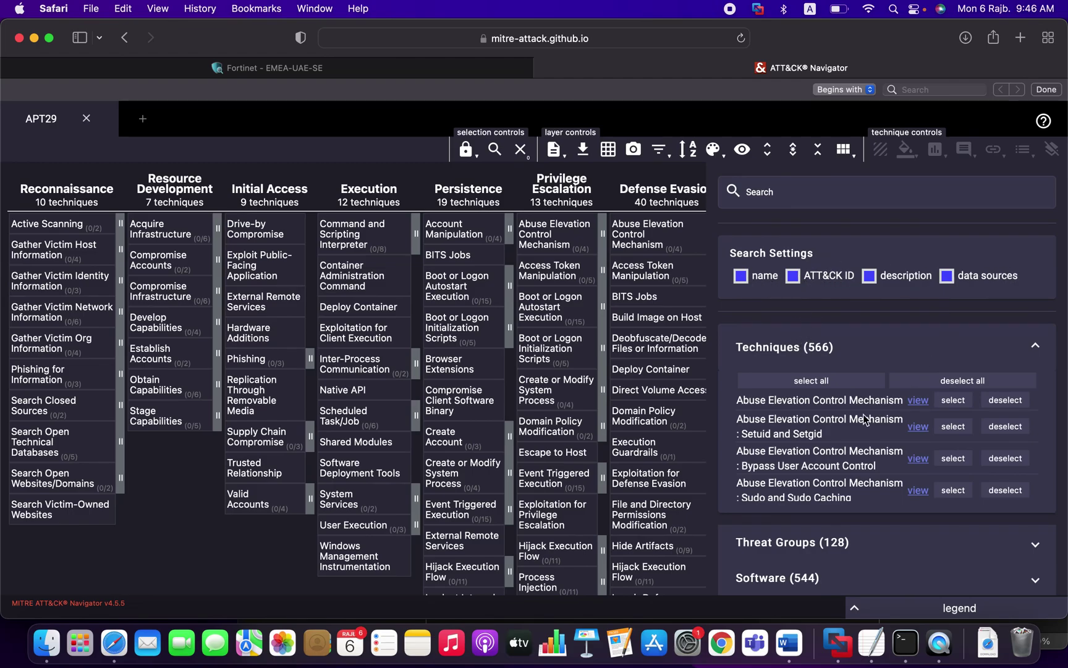
{"action": "scroll", "coordinate": [853, 414], "scroll_direction": "down", "scroll_amount": 3}
{"action": "scroll", "coordinate": [854, 425], "scroll_direction": "up", "scroll_amount": 3}
{"action": "scroll", "coordinate": [861, 357], "scroll_direction": "down", "scroll_amount": 2}
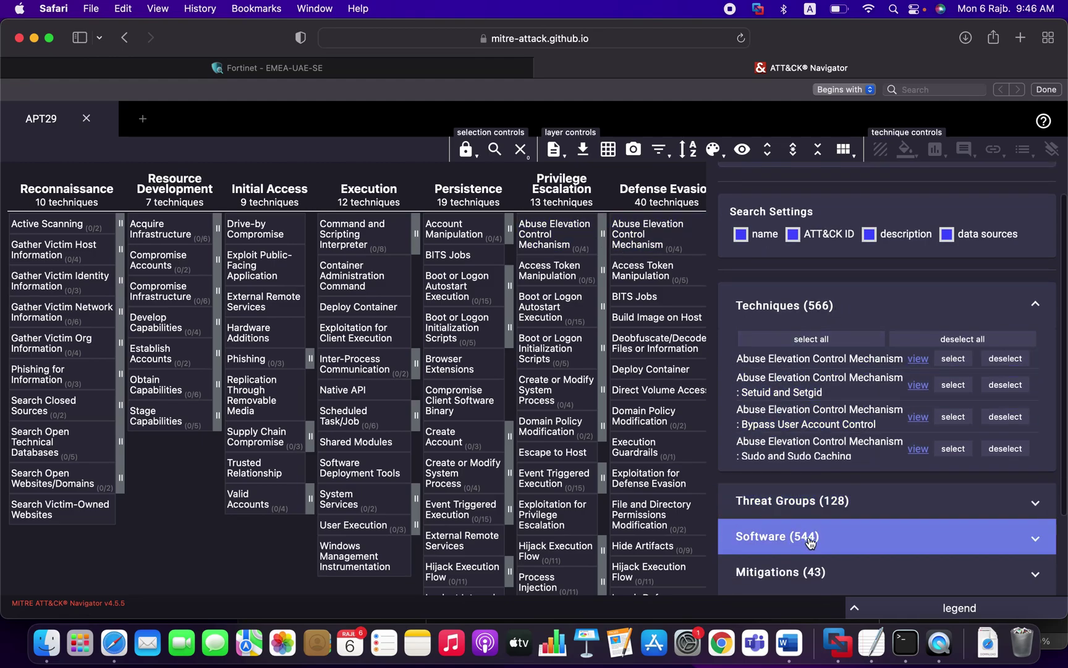
{"action": "scroll", "coordinate": [801, 539], "scroll_direction": "down", "scroll_amount": 3}
{"action": "scroll", "coordinate": [810, 543], "scroll_direction": "up", "scroll_amount": 3}
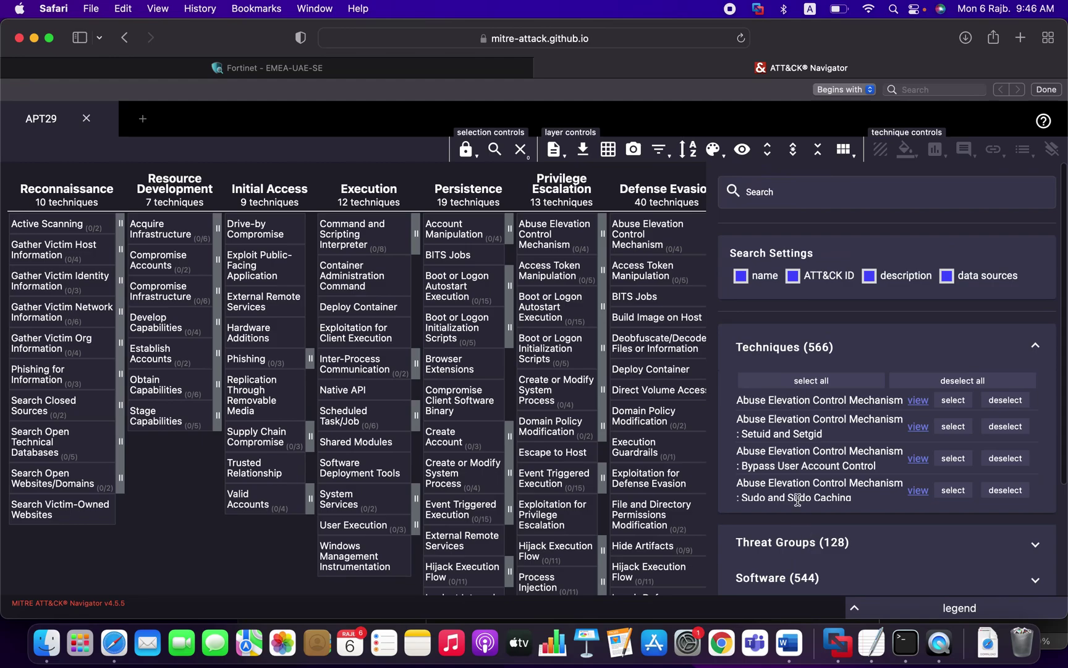
{"action": "left_click", "coordinate": [1043, 348]}
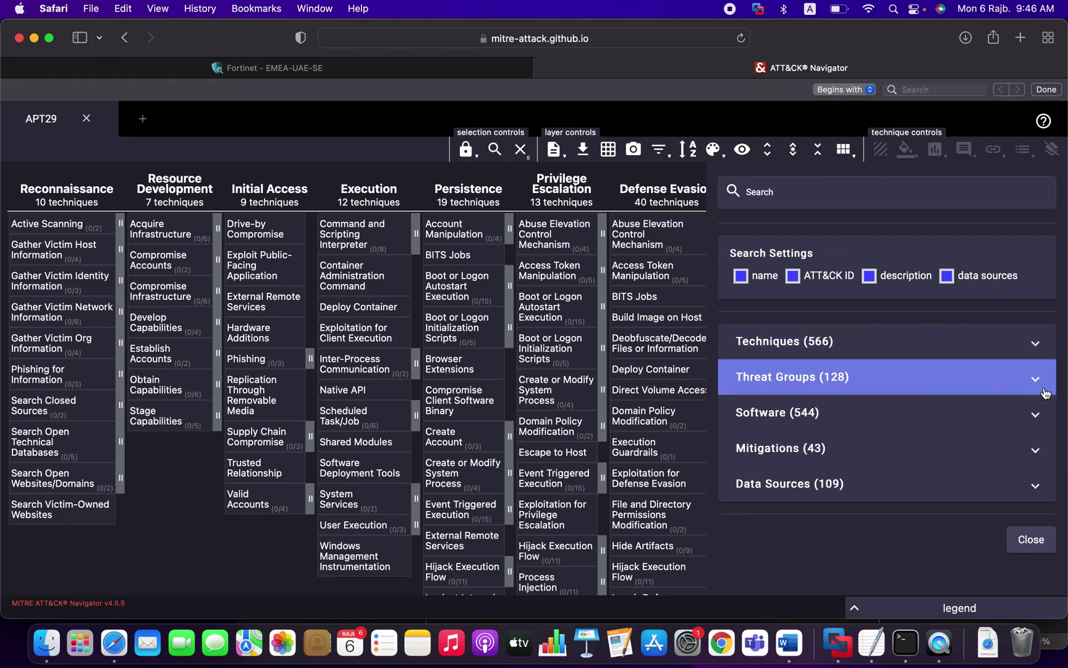
{"action": "left_click", "coordinate": [1036, 379]}
{"action": "scroll", "coordinate": [877, 478], "scroll_direction": "down", "scroll_amount": 5}
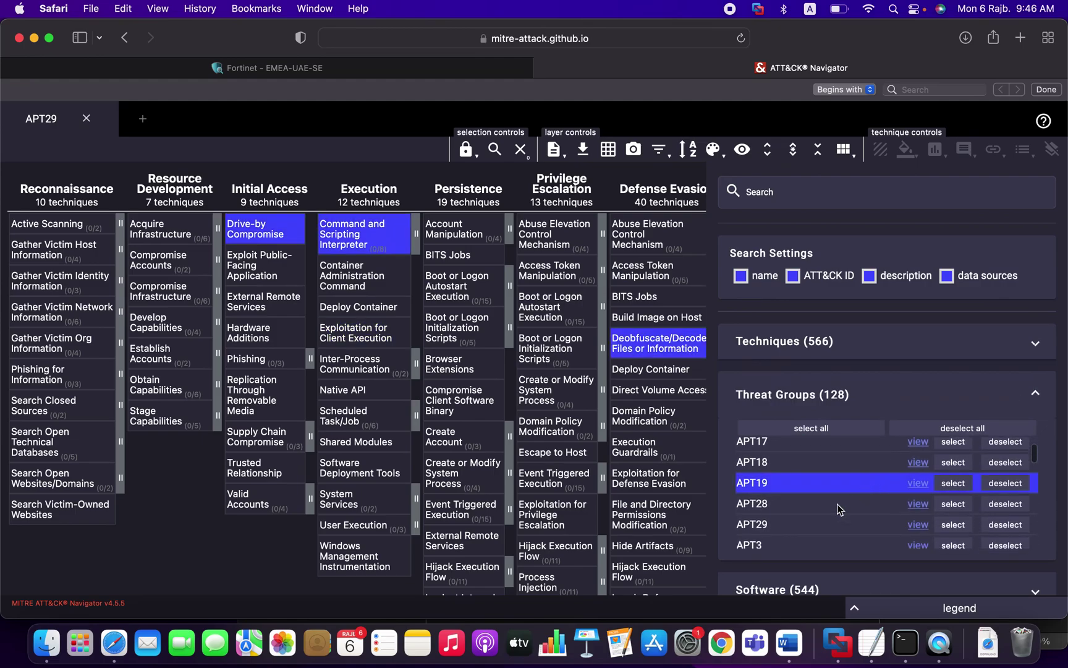
{"action": "left_click", "coordinate": [953, 524]}
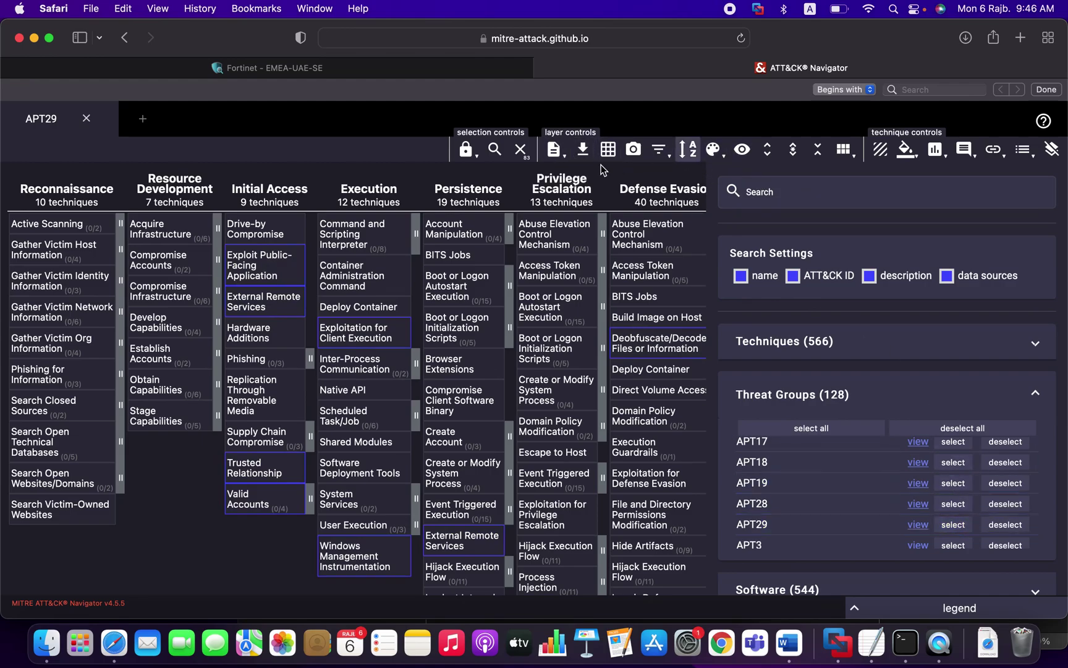
Step: Fill the selected APT29 techniques with the first red background colour swatch
{"action": "left_click", "coordinate": [496, 150]}
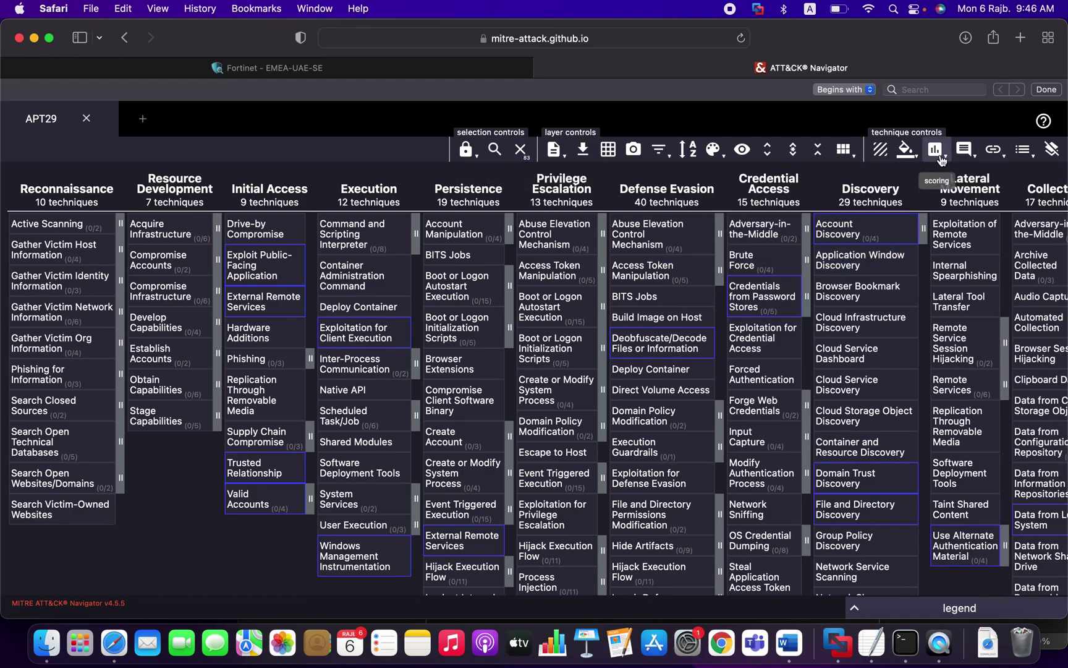
{"action": "left_click", "coordinate": [906, 150]}
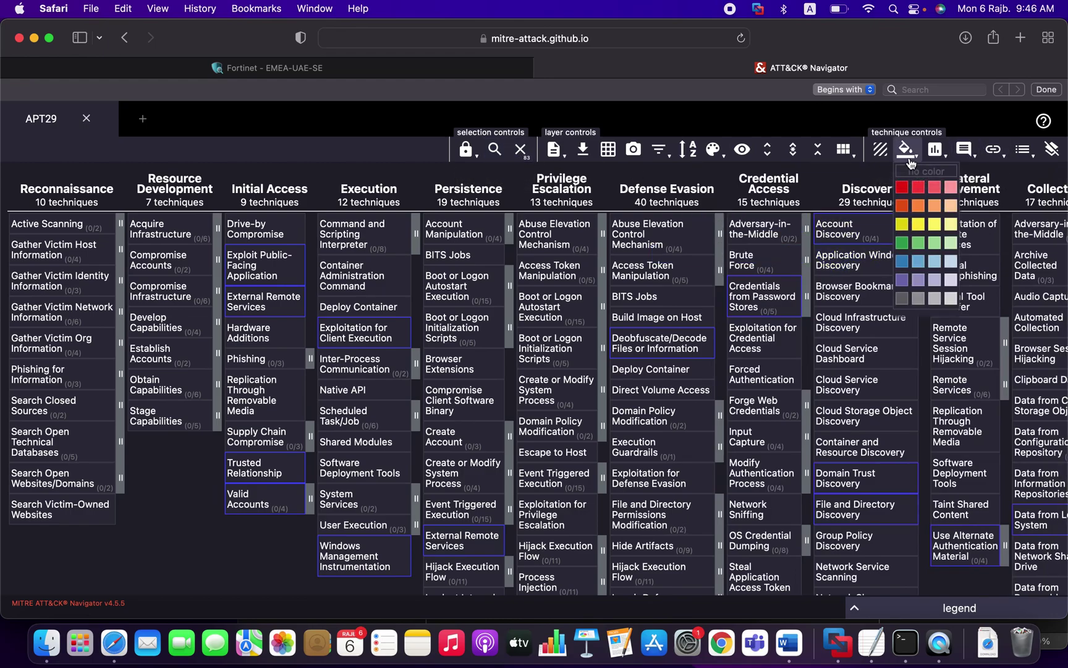
{"action": "left_click", "coordinate": [904, 187]}
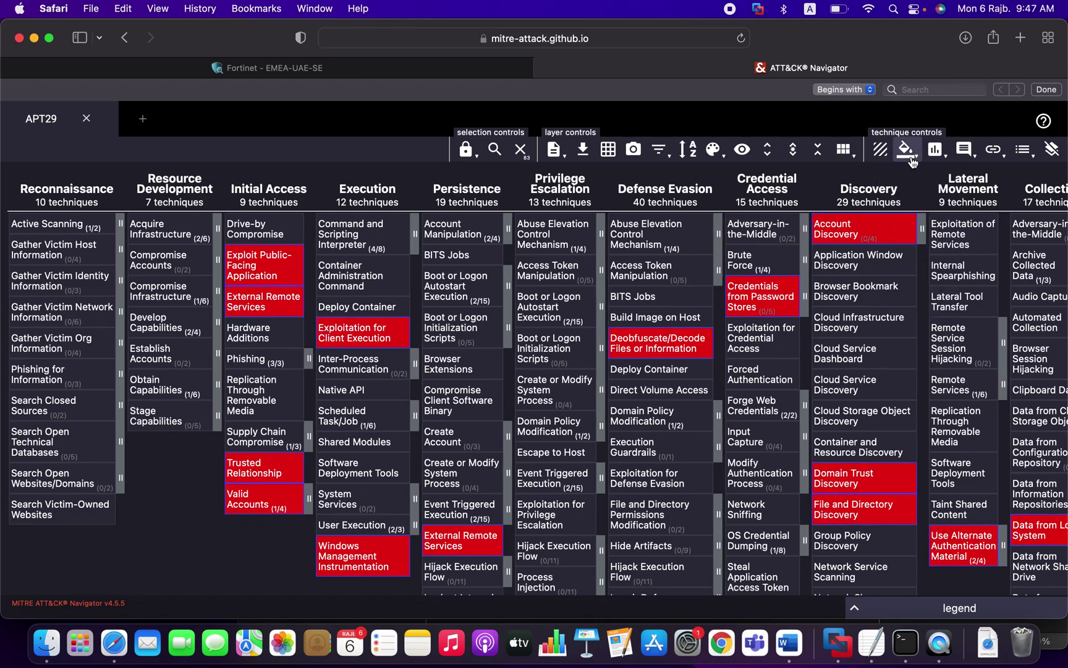
Step: Assign a score of 1 to the selected APT29 techniques
{"action": "left_click", "coordinate": [944, 159]}
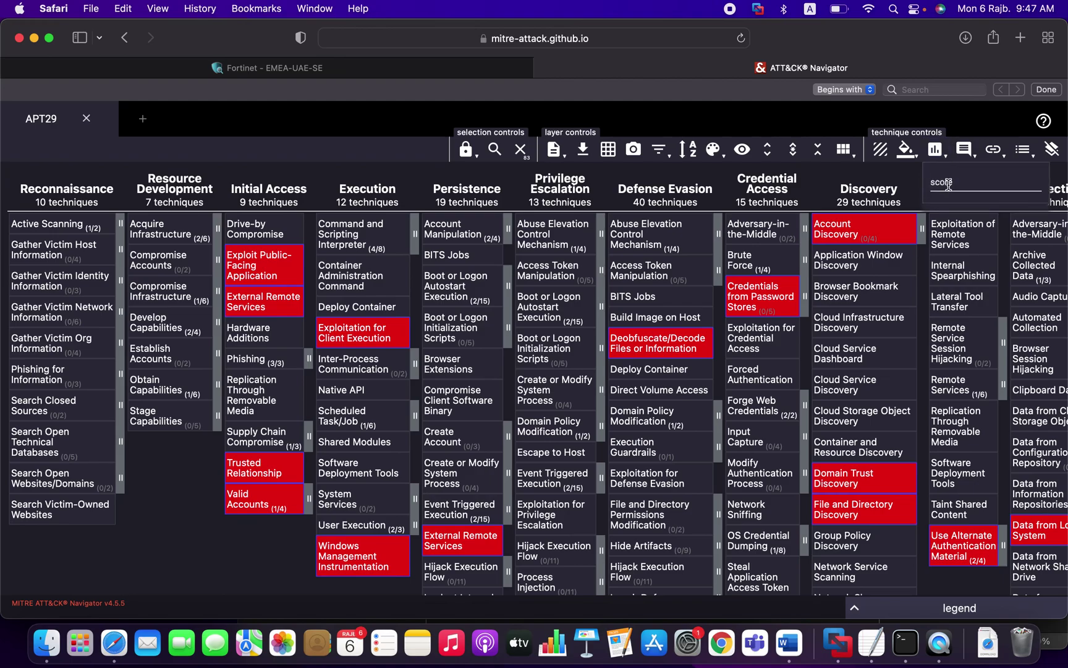
{"action": "left_click", "coordinate": [949, 164]}
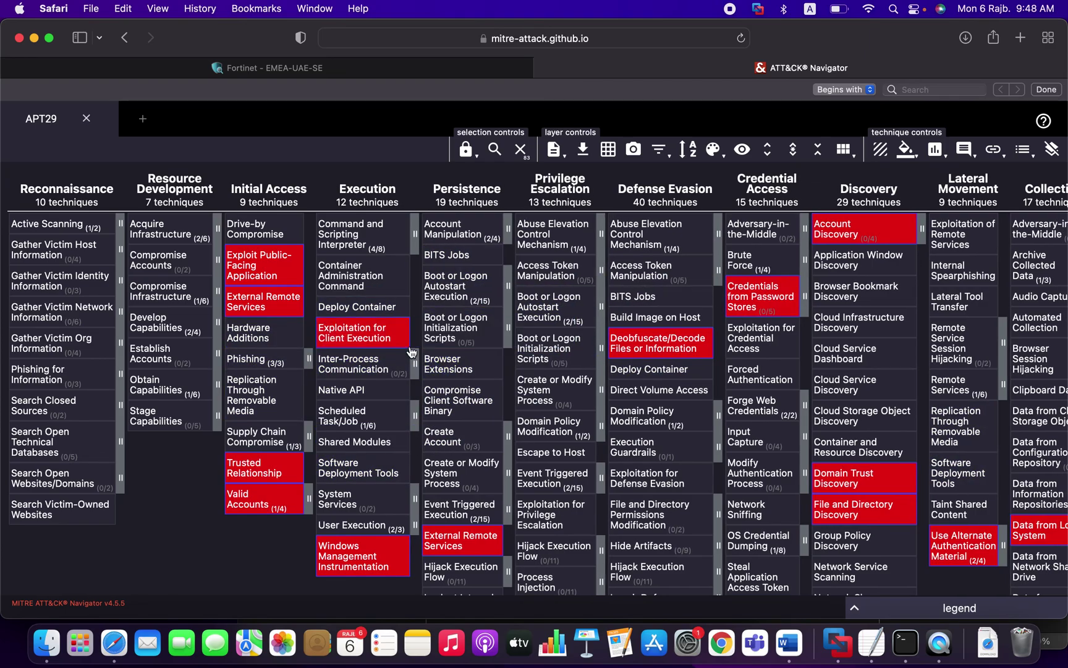
Step: Open the Windows Management Instrumentation (T1047) page via its 'view technique' context option
{"action": "scroll", "coordinate": [568, 445], "scroll_direction": "down", "scroll_amount": 3}
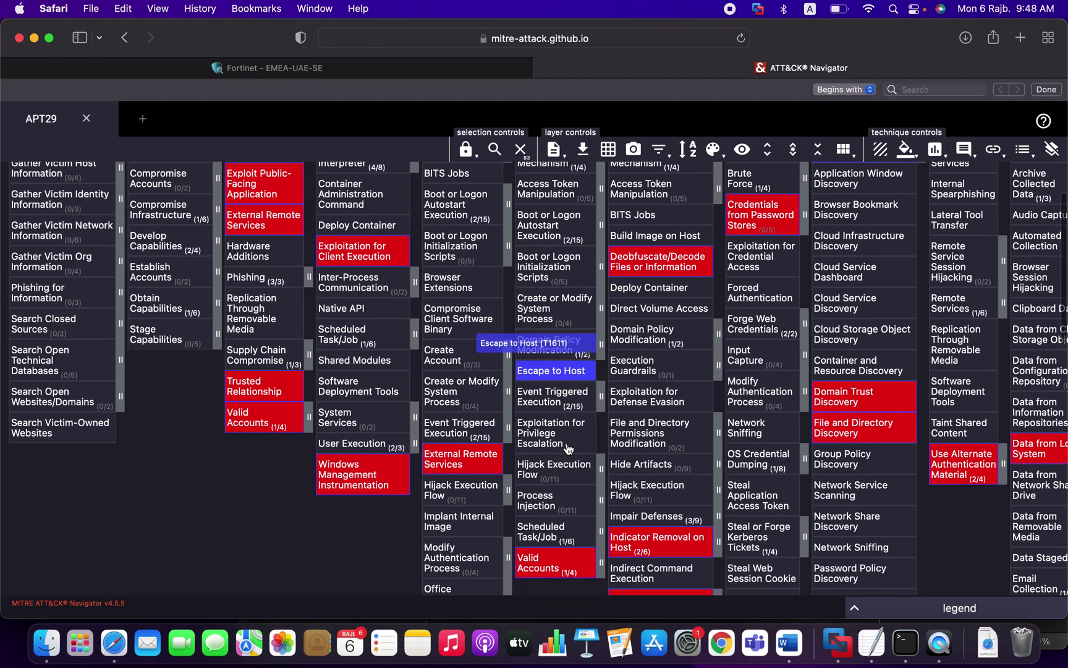
{"action": "scroll", "coordinate": [569, 448], "scroll_direction": "up", "scroll_amount": 3}
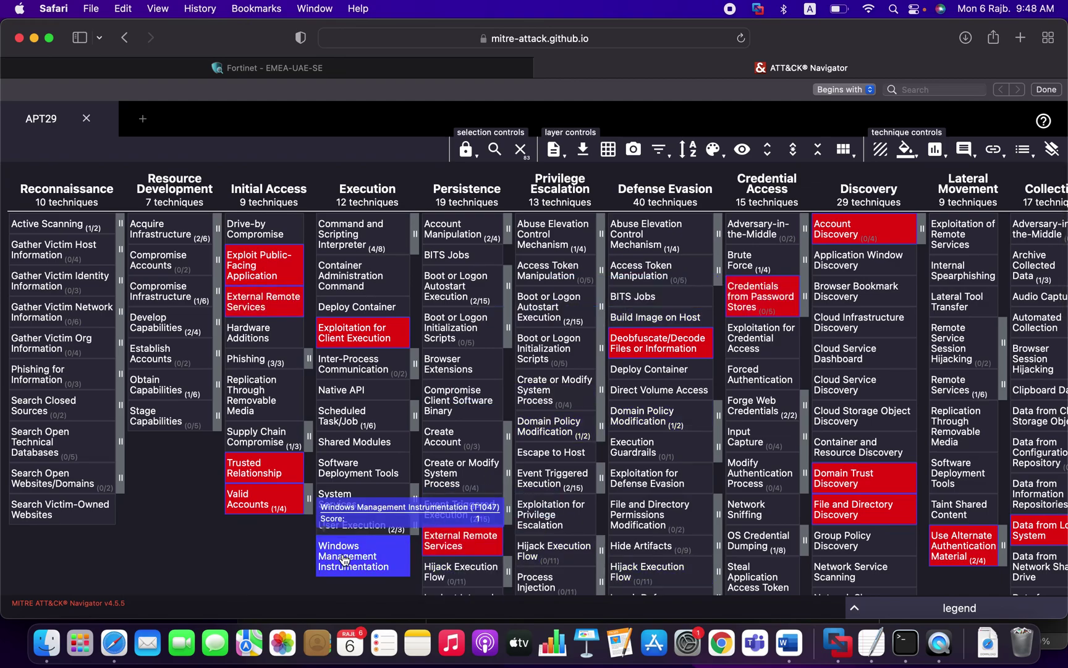
{"action": "right_click", "coordinate": [344, 557]}
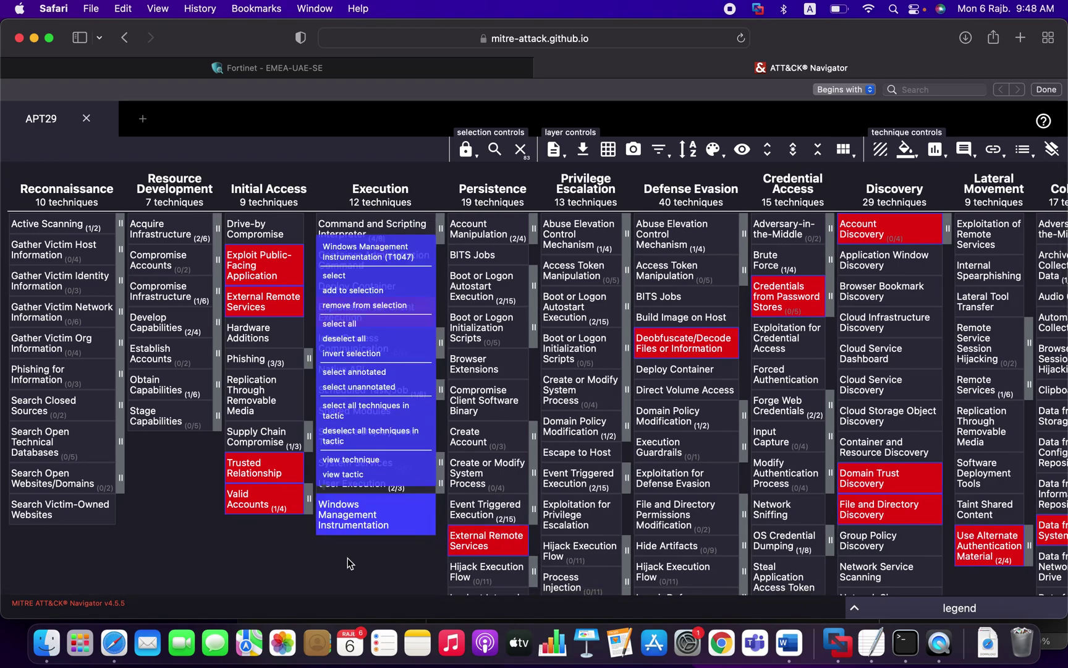
{"action": "left_click", "coordinate": [347, 558]}
{"action": "right_click", "coordinate": [353, 557]}
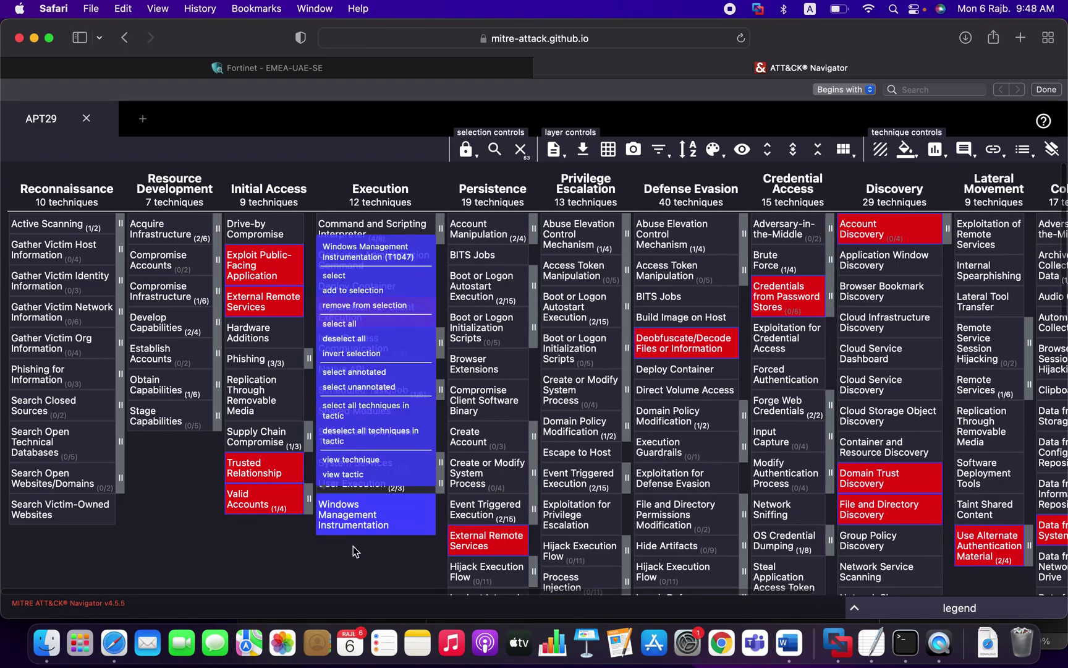
{"action": "left_click", "coordinate": [364, 461]}
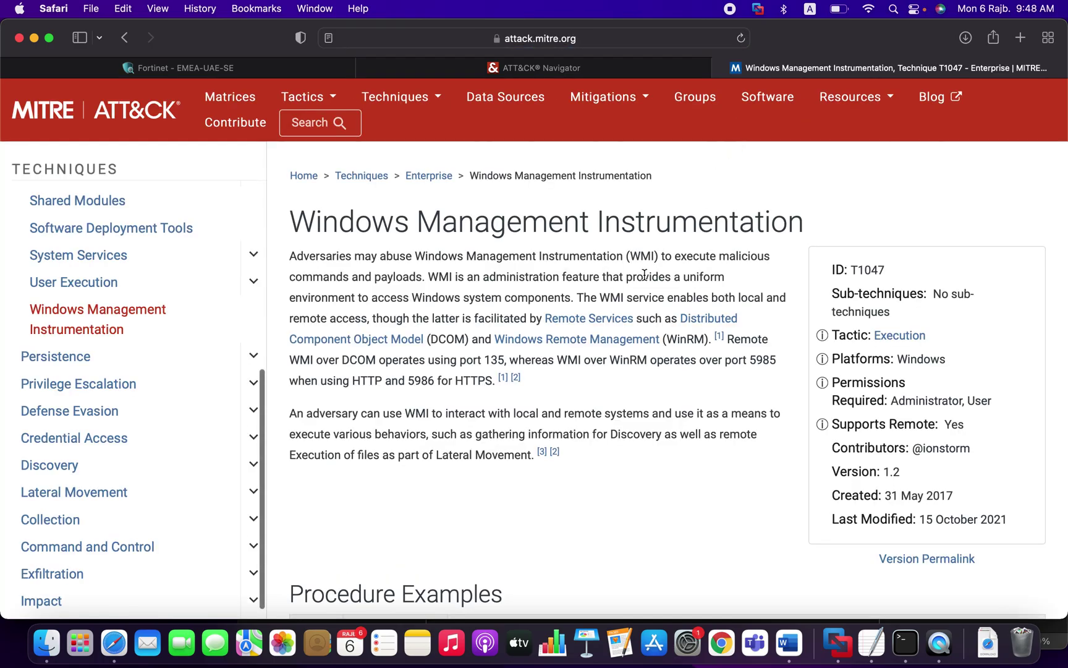
{"action": "scroll", "coordinate": [525, 424], "scroll_direction": "down", "scroll_amount": 5}
{"action": "scroll", "coordinate": [525, 423], "scroll_direction": "up", "scroll_amount": 6}
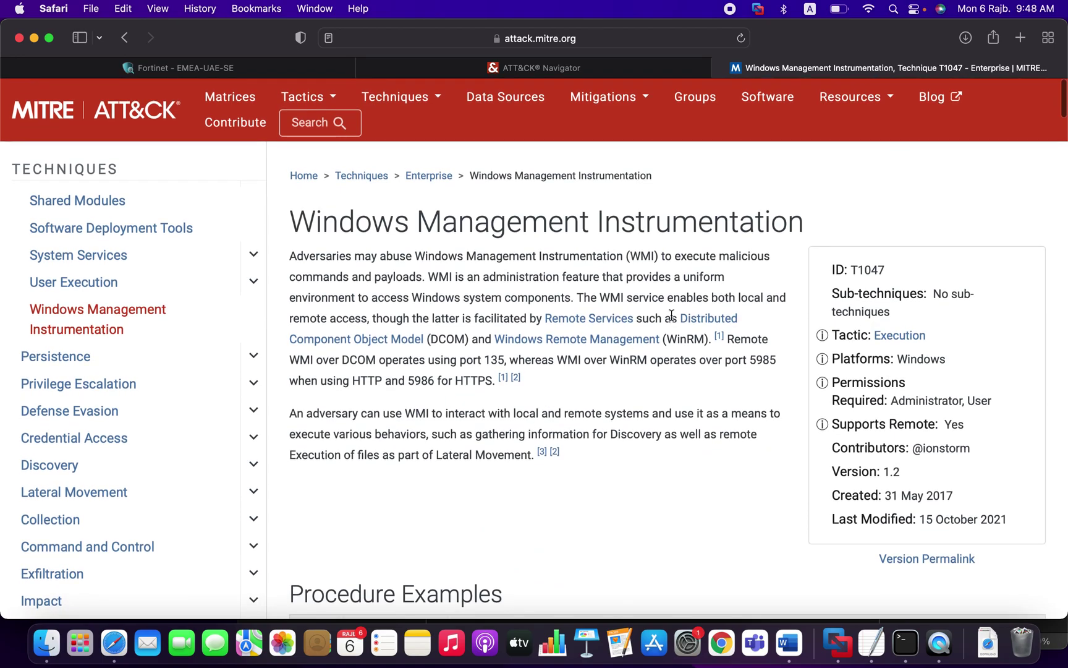
{"action": "left_click_drag", "start_coordinate": [850, 270], "coordinate": [894, 270]}
{"action": "left_click_drag", "start_coordinate": [840, 291], "coordinate": [935, 293]}
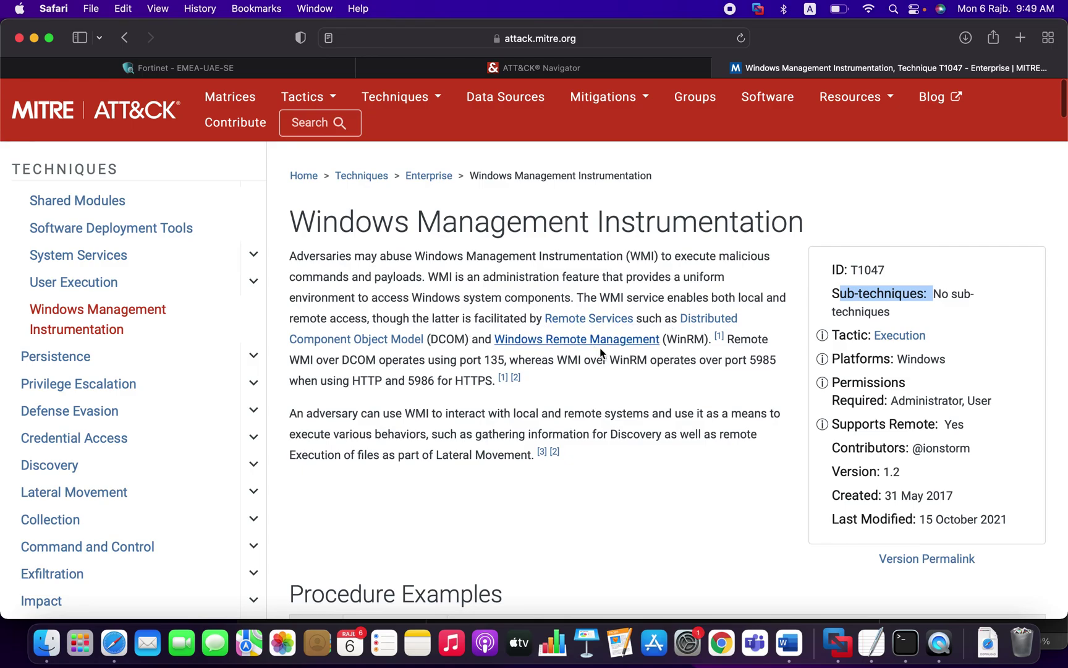
{"action": "left_click", "coordinate": [451, 336]}
{"action": "double_click", "coordinate": [451, 337]}
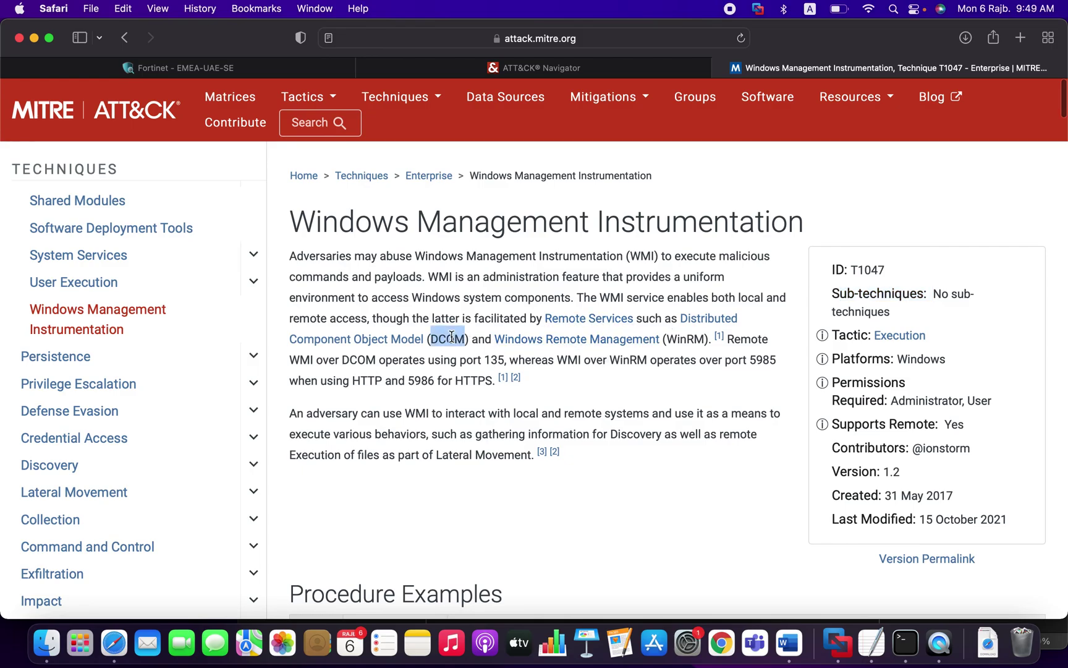
{"action": "triple_click", "coordinate": [693, 344]}
{"action": "double_click", "coordinate": [765, 361]}
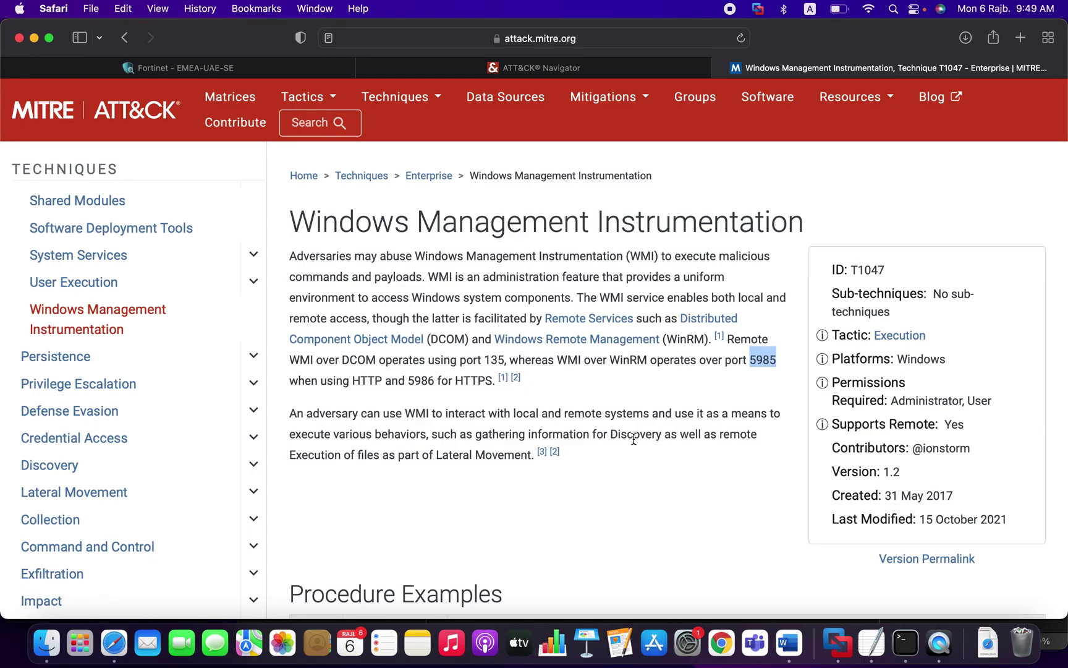
{"action": "scroll", "coordinate": [634, 439], "scroll_direction": "down", "scroll_amount": 15}
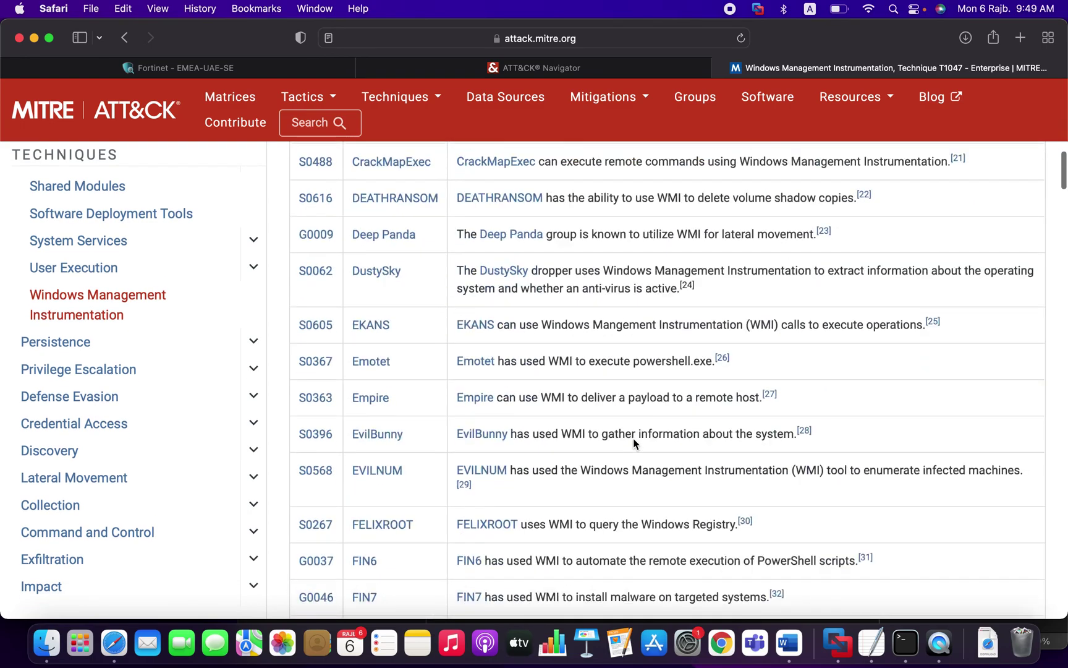
{"action": "scroll", "coordinate": [633, 442], "scroll_direction": "down", "scroll_amount": 20}
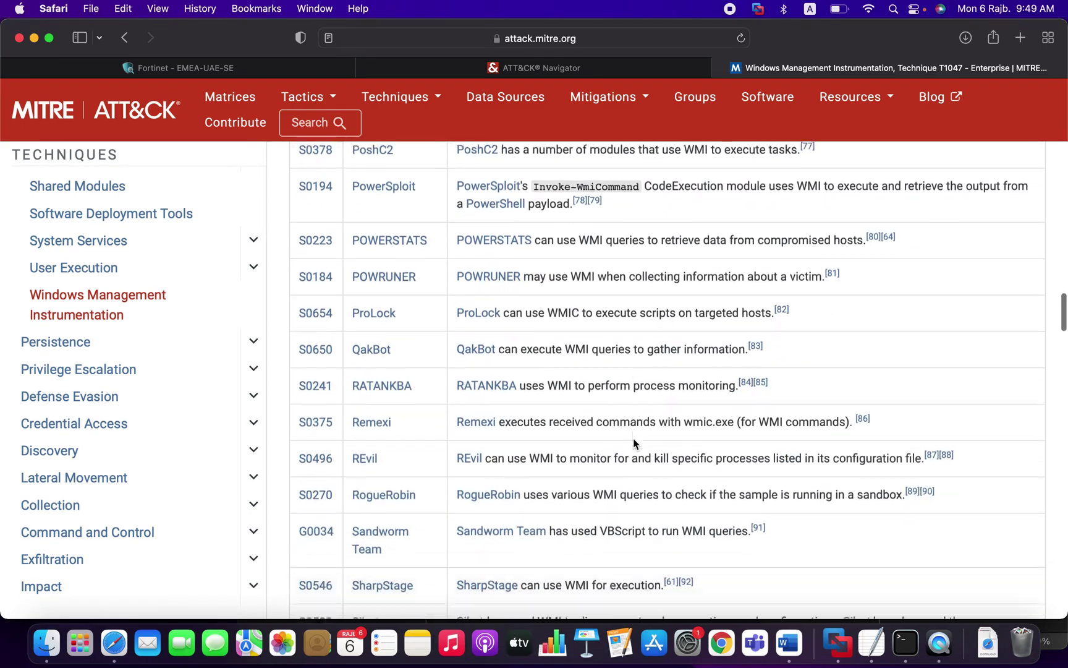
{"action": "scroll", "coordinate": [634, 443], "scroll_direction": "up", "scroll_amount": 20}
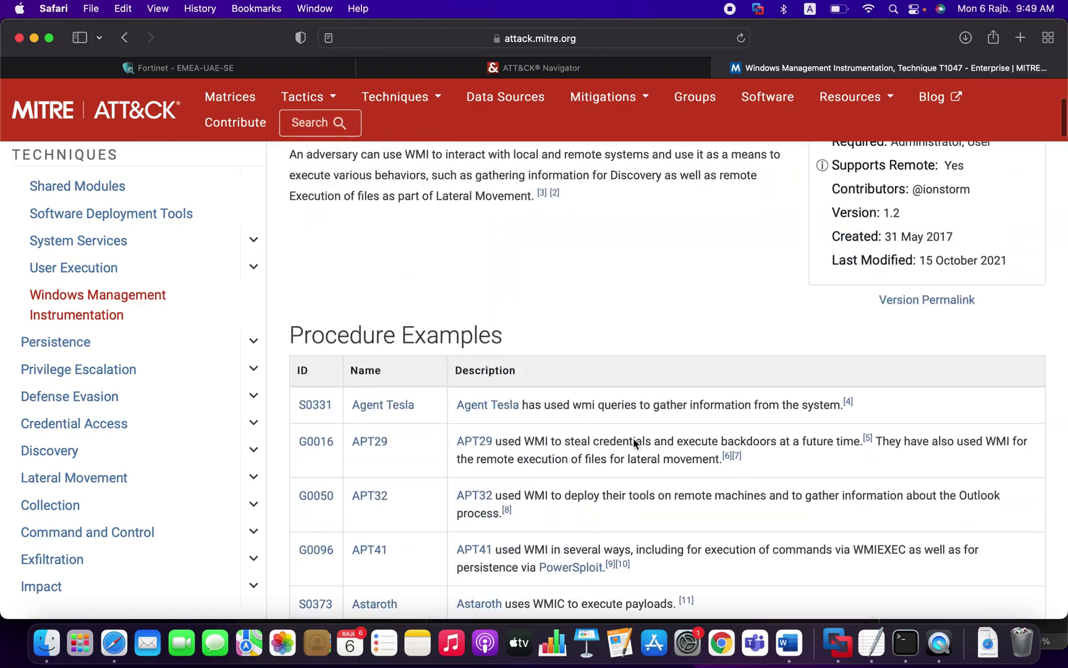
{"action": "scroll", "coordinate": [634, 441], "scroll_direction": "up", "scroll_amount": 5}
{"action": "scroll", "coordinate": [443, 465], "scroll_direction": "down", "scroll_amount": 1}
{"action": "scroll", "coordinate": [424, 537], "scroll_direction": "down", "scroll_amount": 20}
{"action": "scroll", "coordinate": [426, 541], "scroll_direction": "down", "scroll_amount": 20}
{"action": "scroll", "coordinate": [424, 515], "scroll_direction": "down", "scroll_amount": 2}
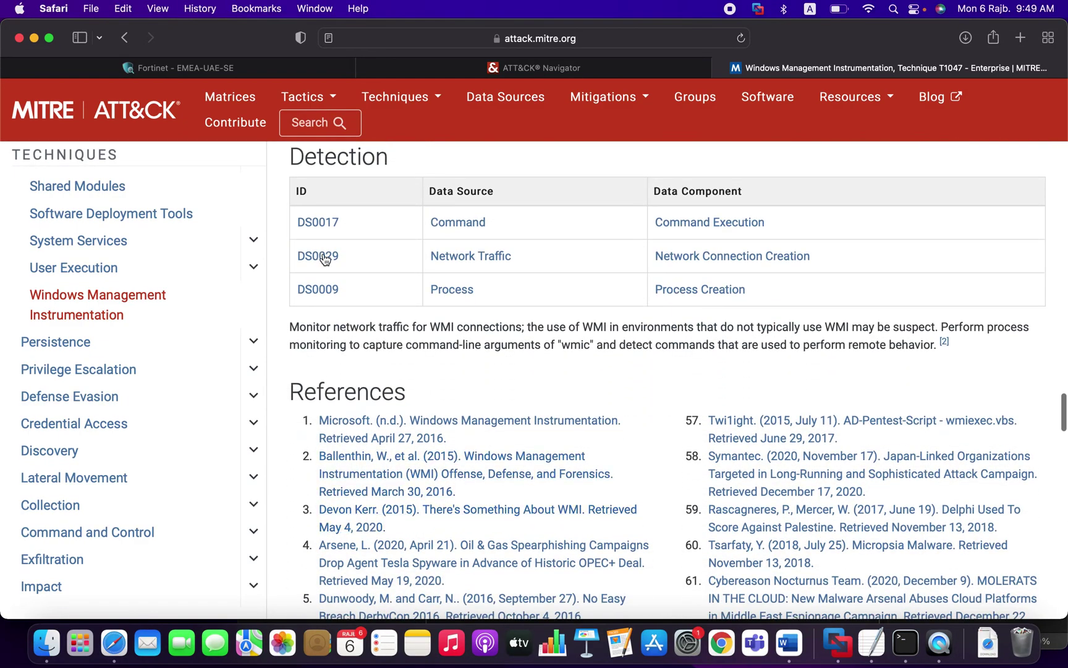
{"action": "scroll", "coordinate": [458, 436], "scroll_direction": "up", "scroll_amount": 5}
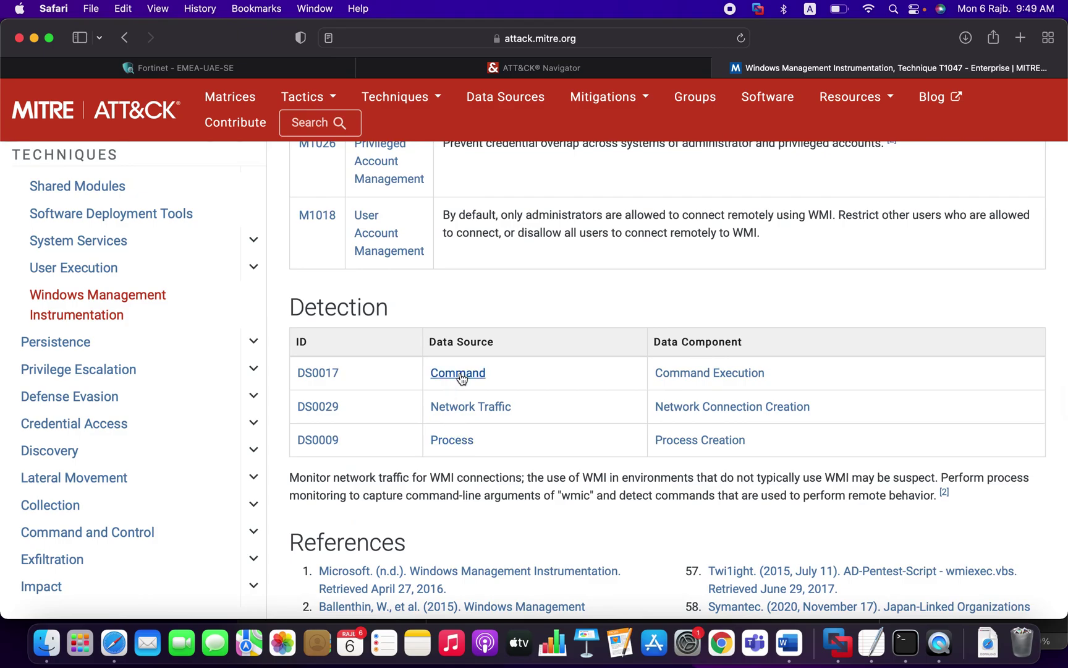
Step: Browse the Command data source (DS0017) data components, then return to the Navigator's APT29 layer
{"action": "left_click", "coordinate": [460, 373]}
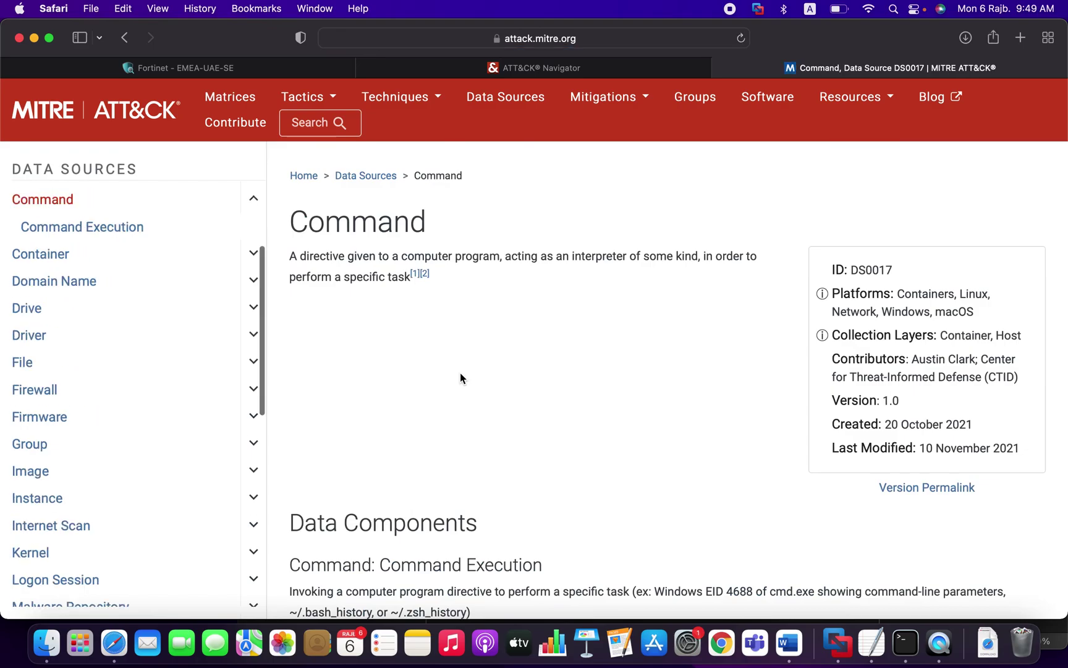
{"action": "scroll", "coordinate": [463, 451], "scroll_direction": "down", "scroll_amount": 3}
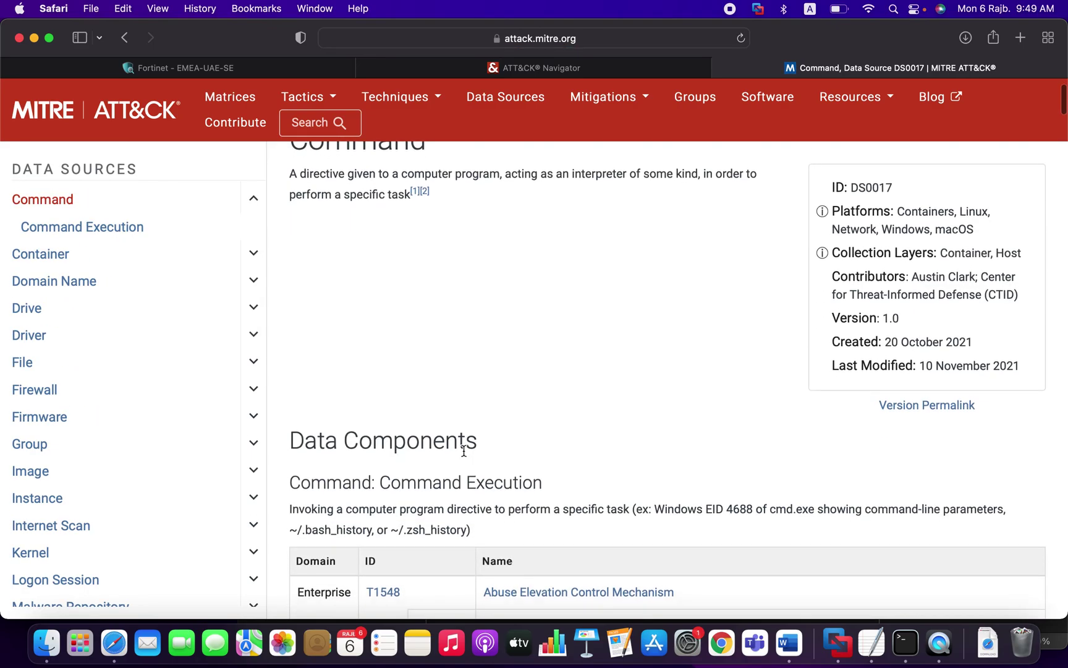
{"action": "scroll", "coordinate": [464, 451], "scroll_direction": "down", "scroll_amount": 6}
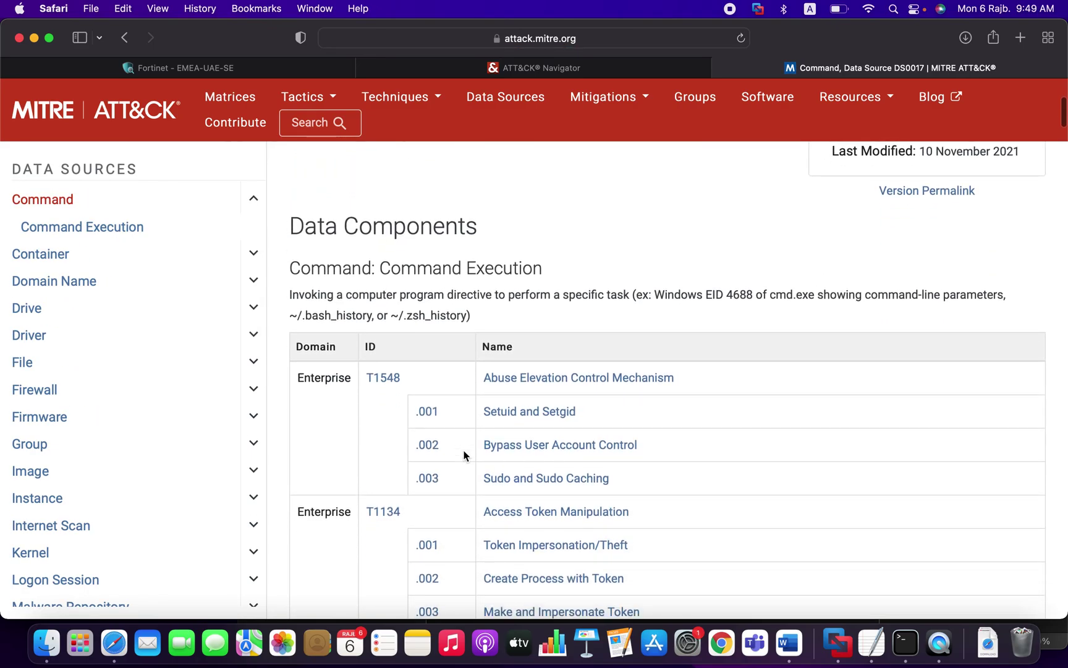
{"action": "scroll", "coordinate": [464, 456], "scroll_direction": "down", "scroll_amount": 3}
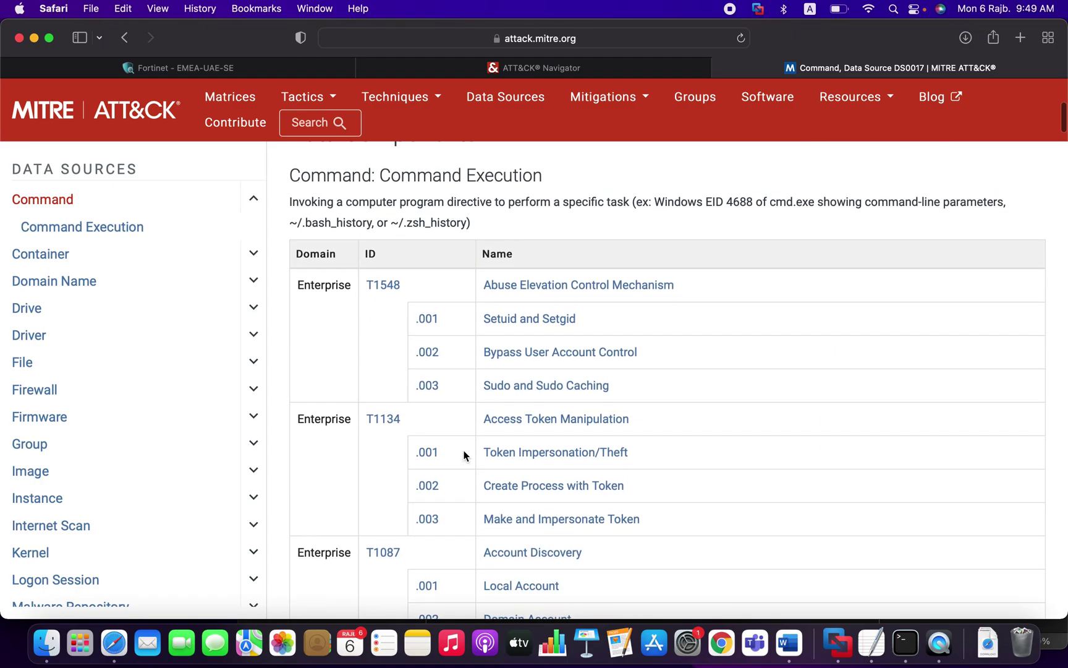
{"action": "scroll", "coordinate": [464, 456], "scroll_direction": "up", "scroll_amount": 8}
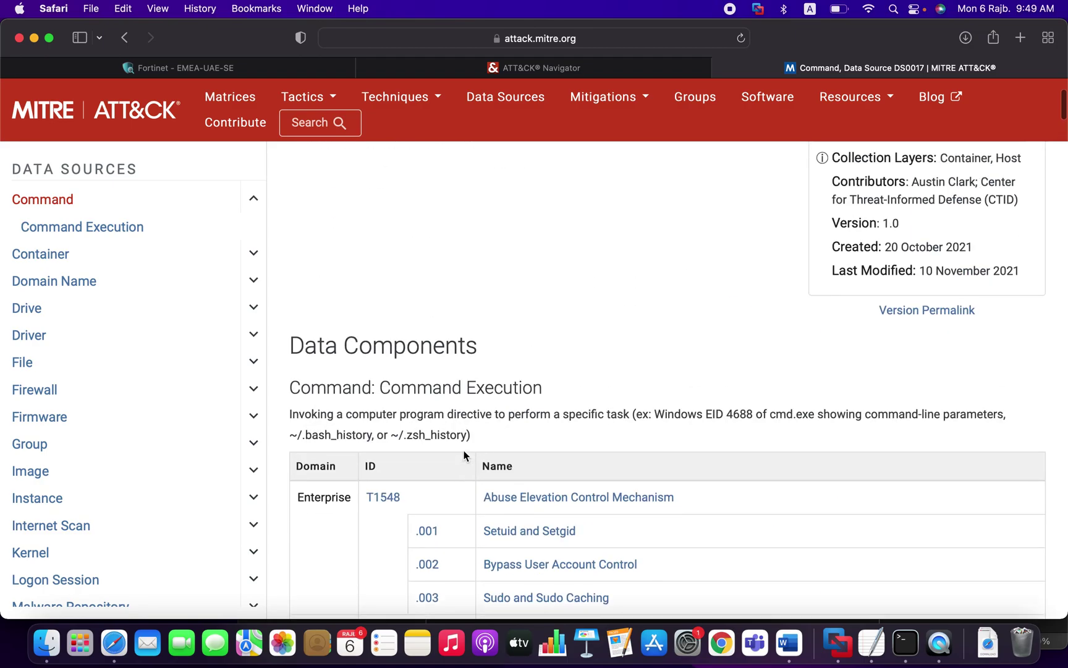
{"action": "left_click_drag", "start_coordinate": [397, 505], "coordinate": [472, 508]}
{"action": "scroll", "coordinate": [472, 508], "scroll_direction": "down", "scroll_amount": 10}
{"action": "scroll", "coordinate": [472, 512], "scroll_direction": "down", "scroll_amount": 15}
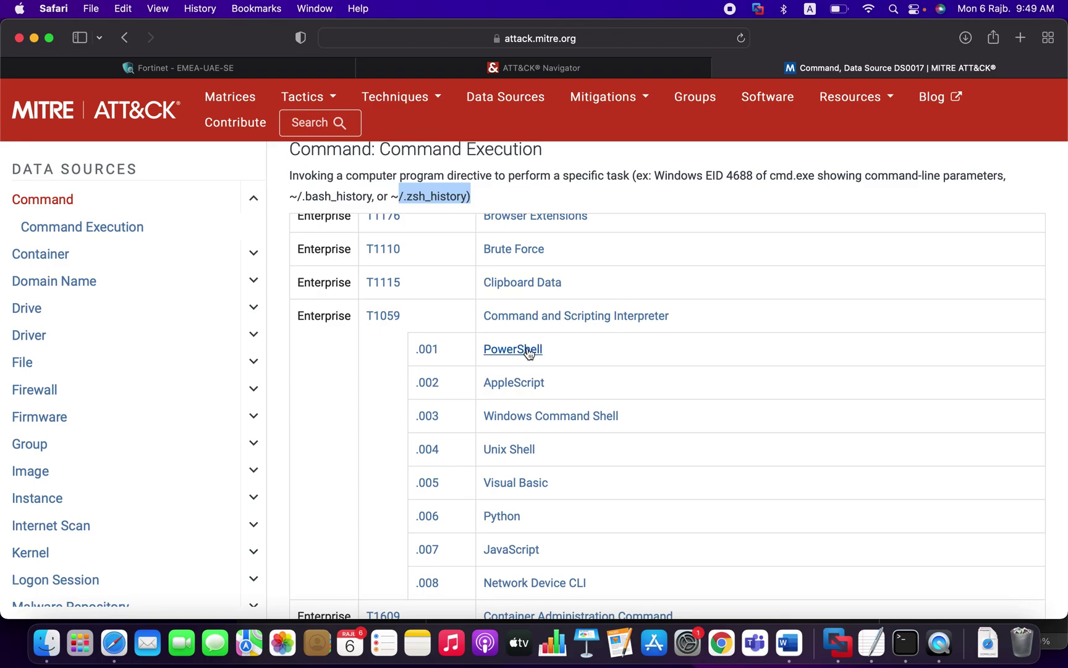
{"action": "scroll", "coordinate": [538, 371], "scroll_direction": "up", "scroll_amount": 20}
{"action": "left_click", "coordinate": [613, 68]}
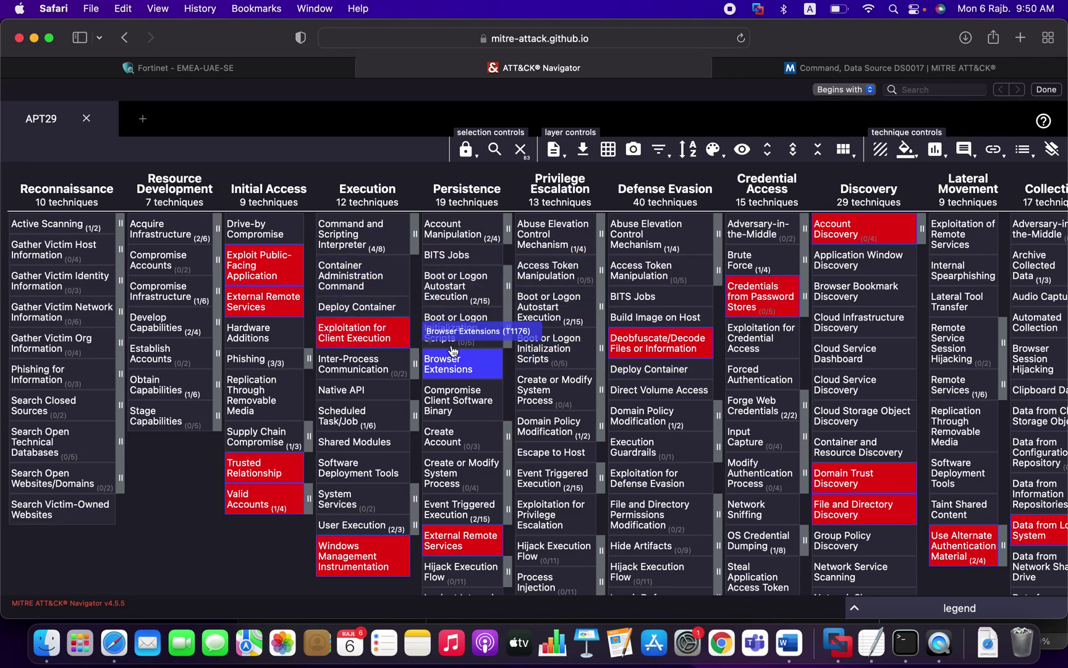
Step: Add a second layer from the Enterprise ATT&CK matrix in a new tab
{"action": "left_click", "coordinate": [143, 122]}
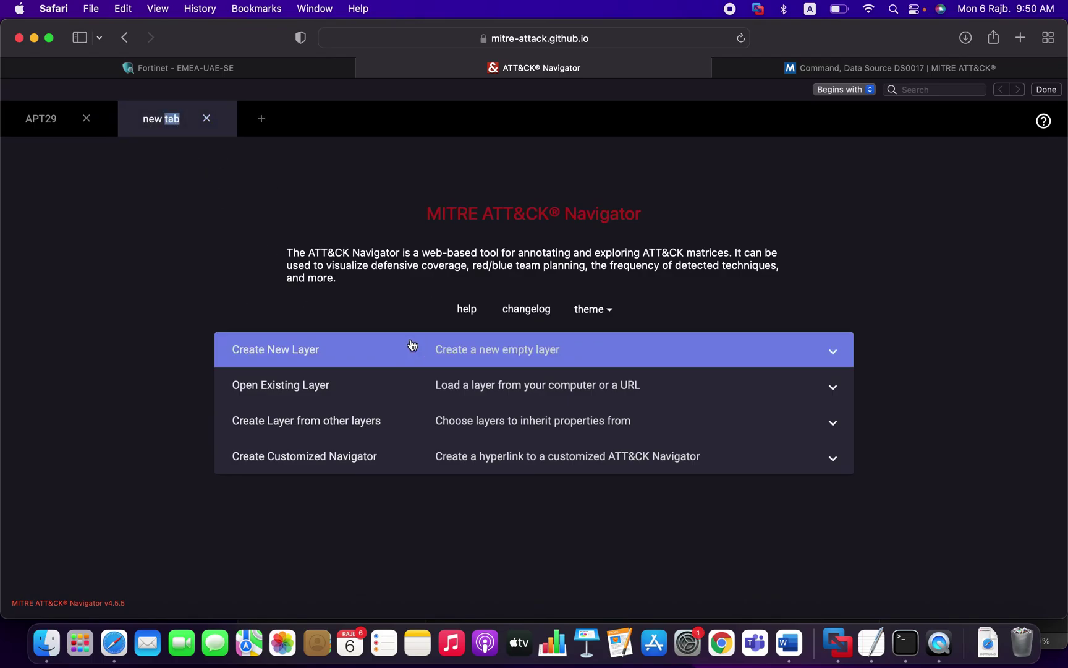
{"action": "left_click", "coordinate": [326, 350]}
{"action": "left_click", "coordinate": [344, 394]}
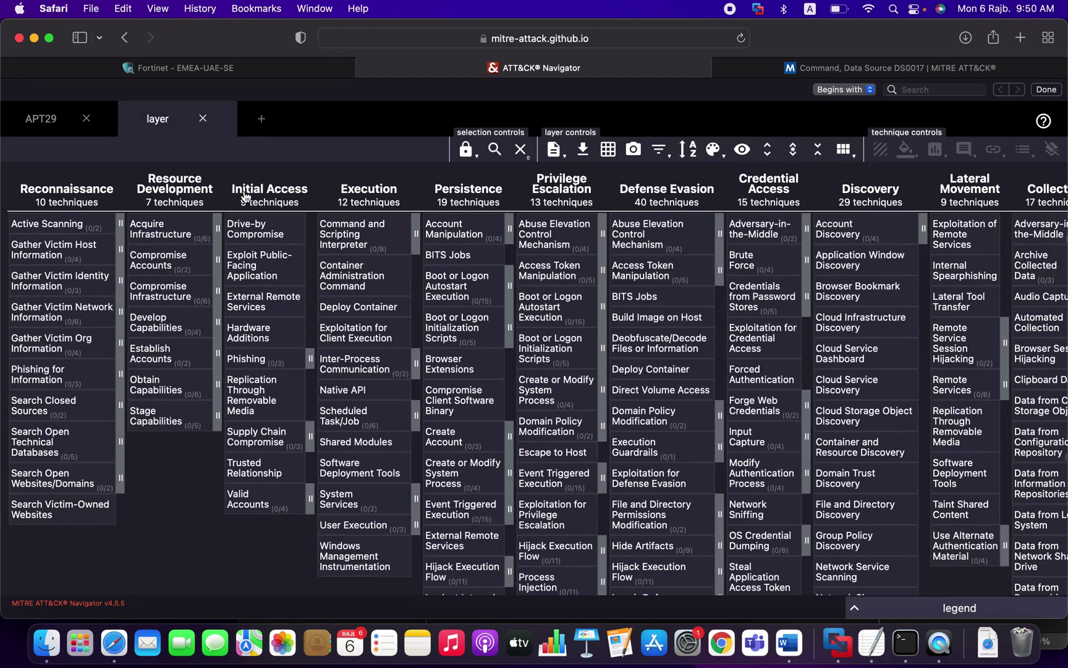
Step: Rename the new layer to 'APT41' in its layer information panel
{"action": "left_click", "coordinate": [158, 118]}
{"action": "double_click", "coordinate": [605, 183]}
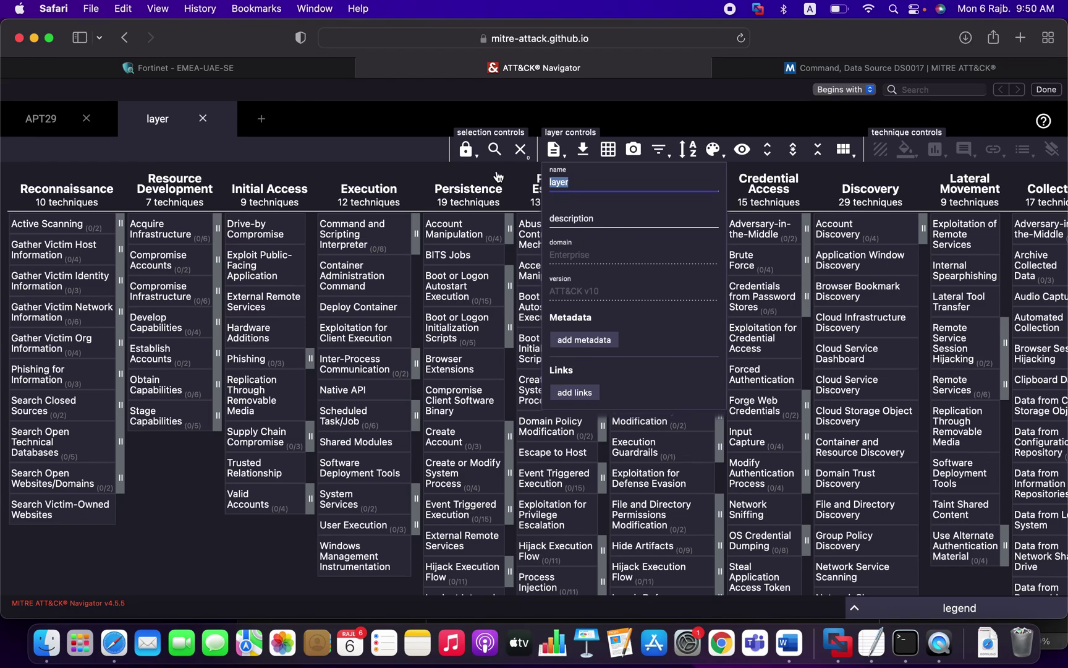
{"action": "type", "text": "APT41"}
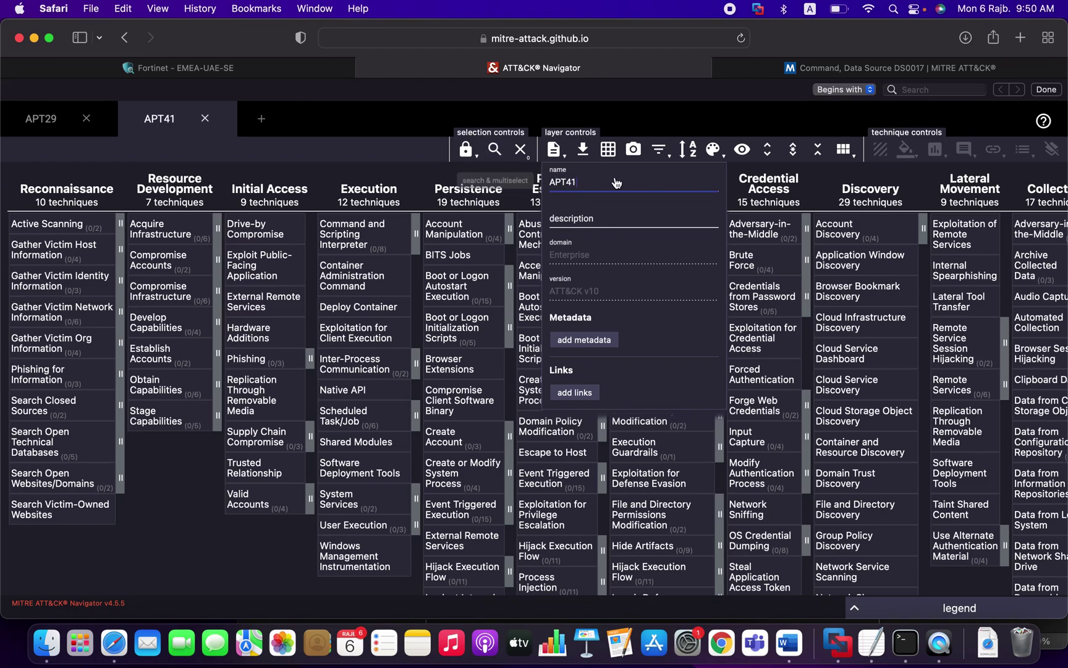
{"action": "left_click", "coordinate": [202, 575]}
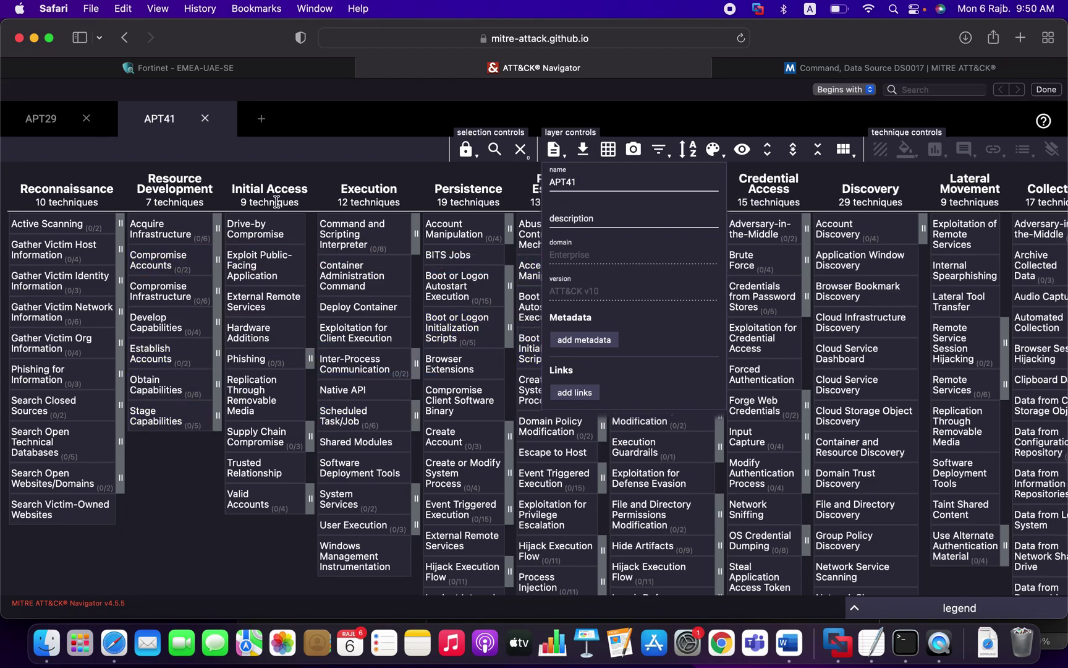
Step: Select all techniques used by the APT41 threat group via search & multiselect
{"action": "left_click", "coordinate": [495, 149]}
{"action": "left_click", "coordinate": [819, 350]}
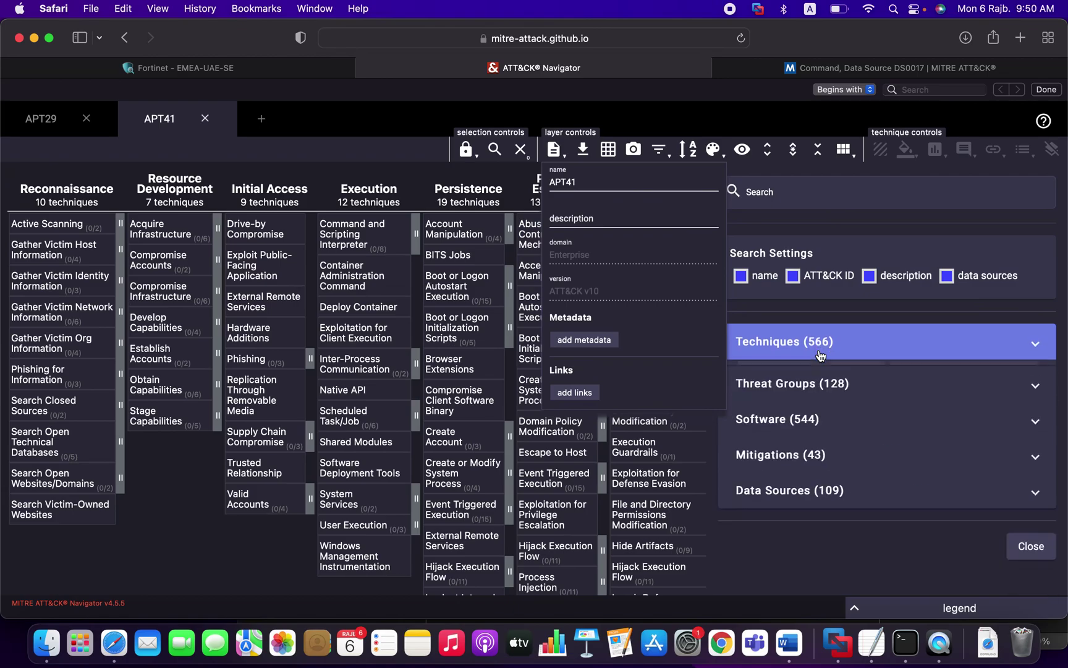
{"action": "left_click", "coordinate": [839, 385]}
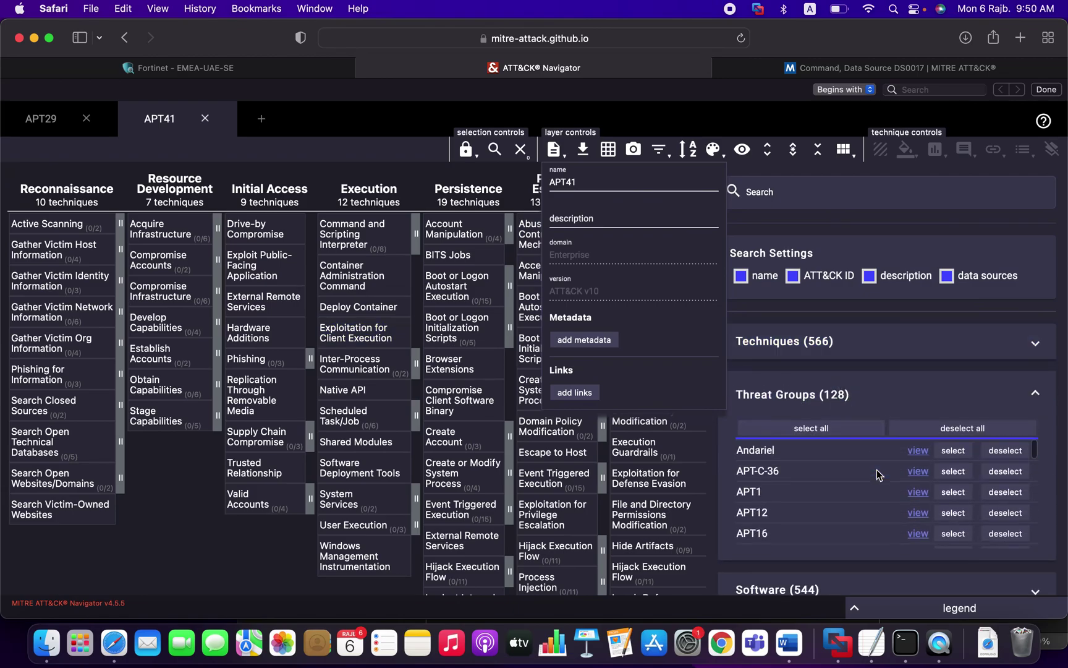
{"action": "scroll", "coordinate": [877, 469], "scroll_direction": "down", "scroll_amount": 5}
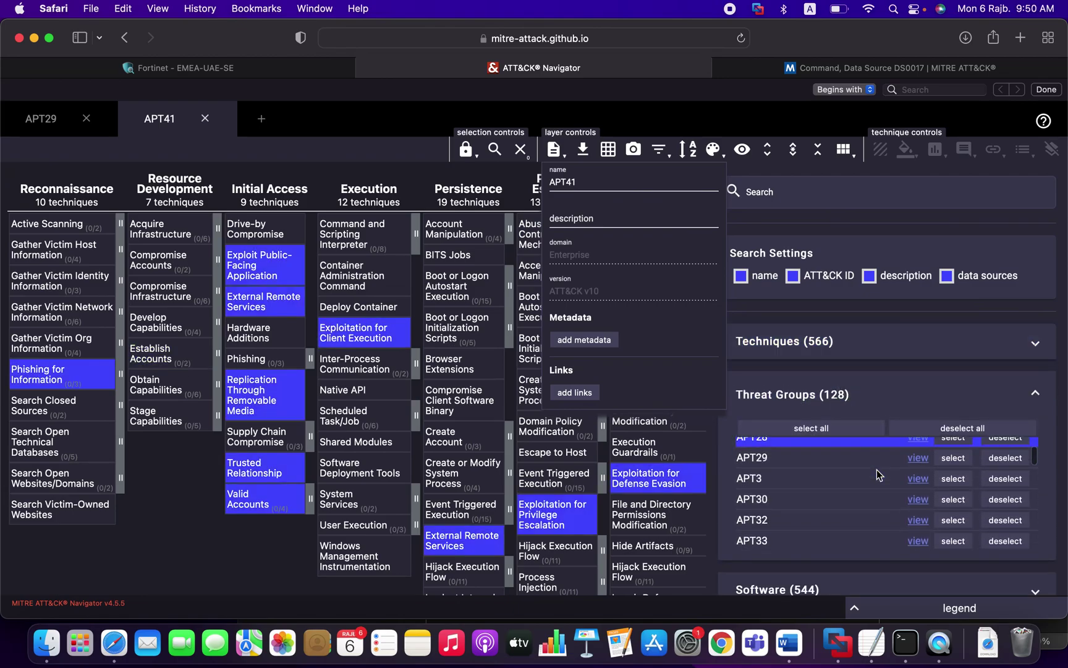
{"action": "scroll", "coordinate": [877, 470], "scroll_direction": "down", "scroll_amount": 4}
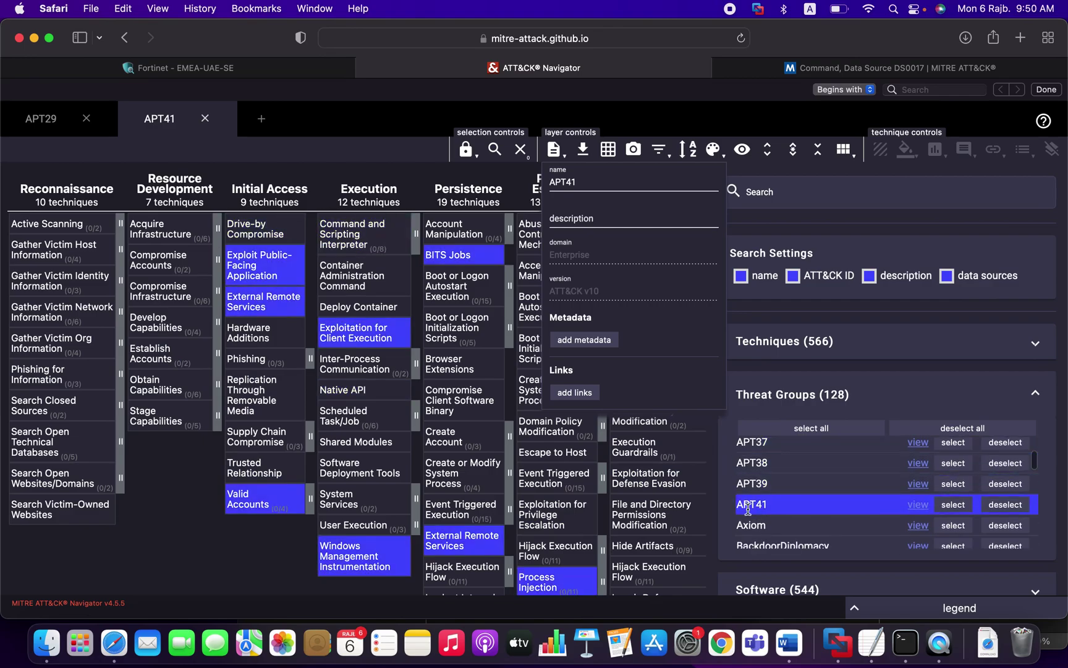
{"action": "left_click", "coordinate": [957, 506]}
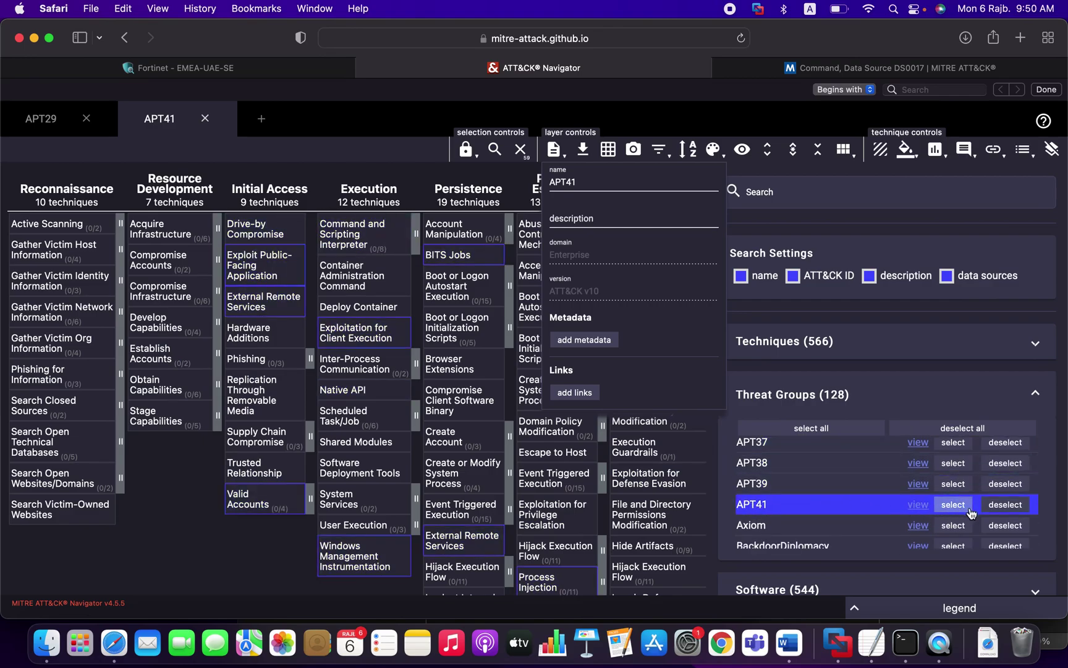
Step: Give the selected APT41 techniques a score of 3 and a yellow background
{"action": "left_click", "coordinate": [938, 157]}
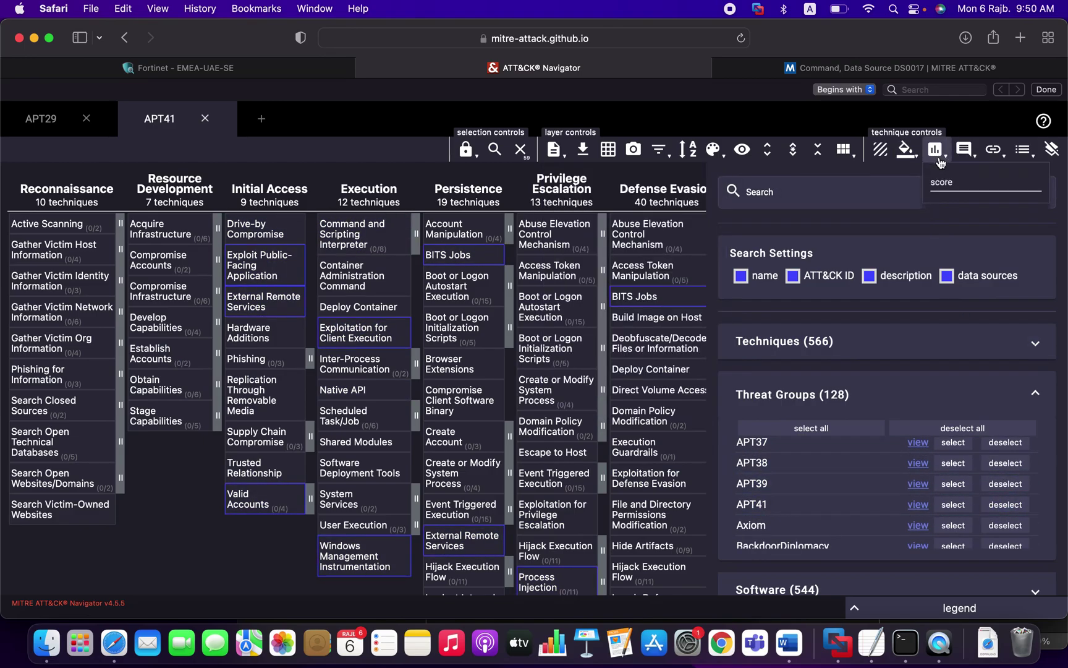
{"action": "type", "text": "3"}
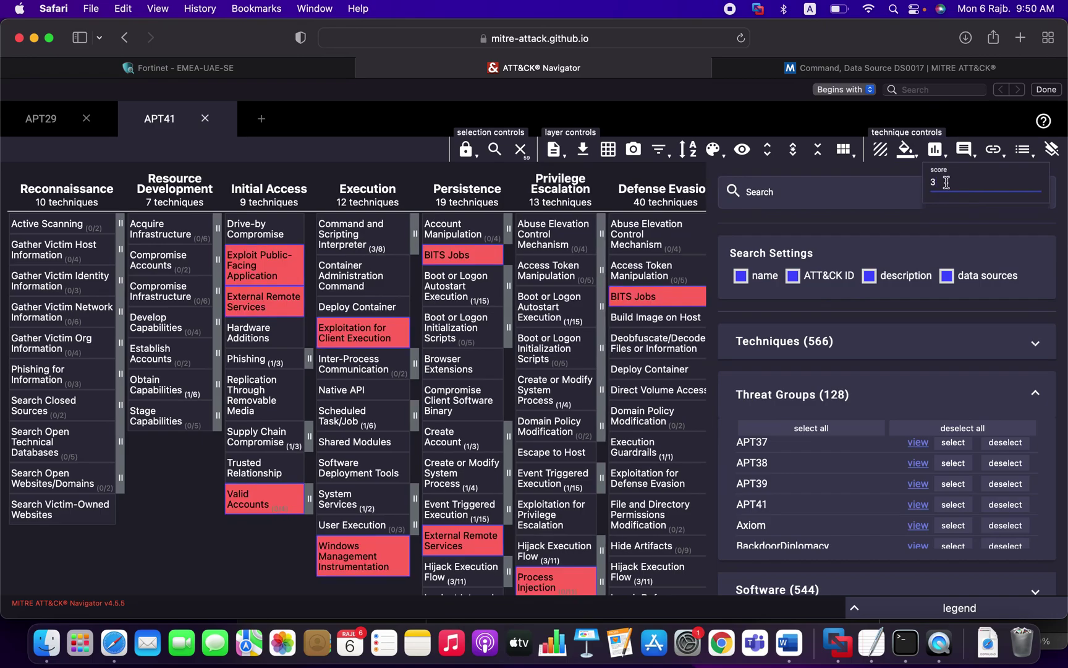
{"action": "left_click", "coordinate": [914, 161]}
{"action": "left_click", "coordinate": [919, 224]}
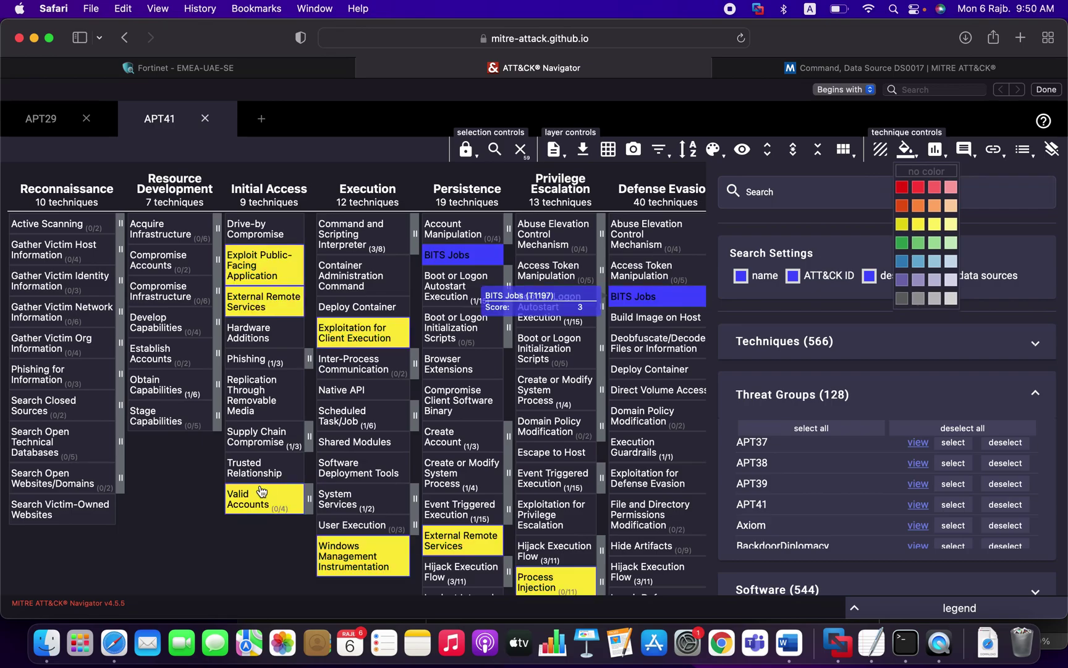
{"action": "left_click", "coordinate": [906, 151]}
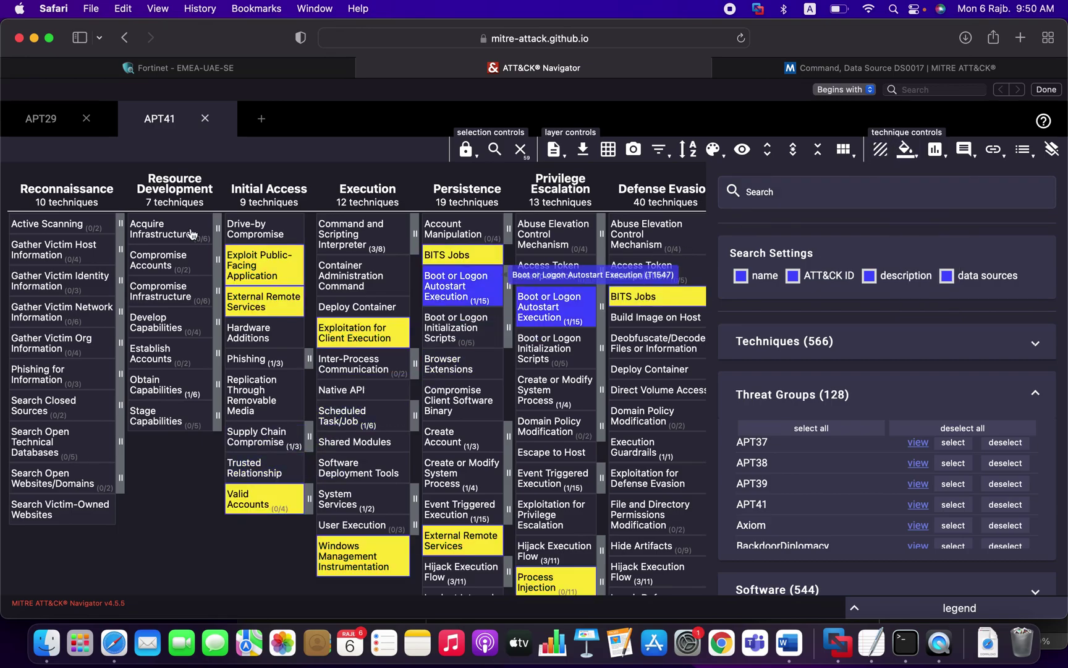
Step: In a new tab, start a layer from other layers using the Enterprise ATT&CK v10 domain
{"action": "left_click", "coordinate": [262, 118]}
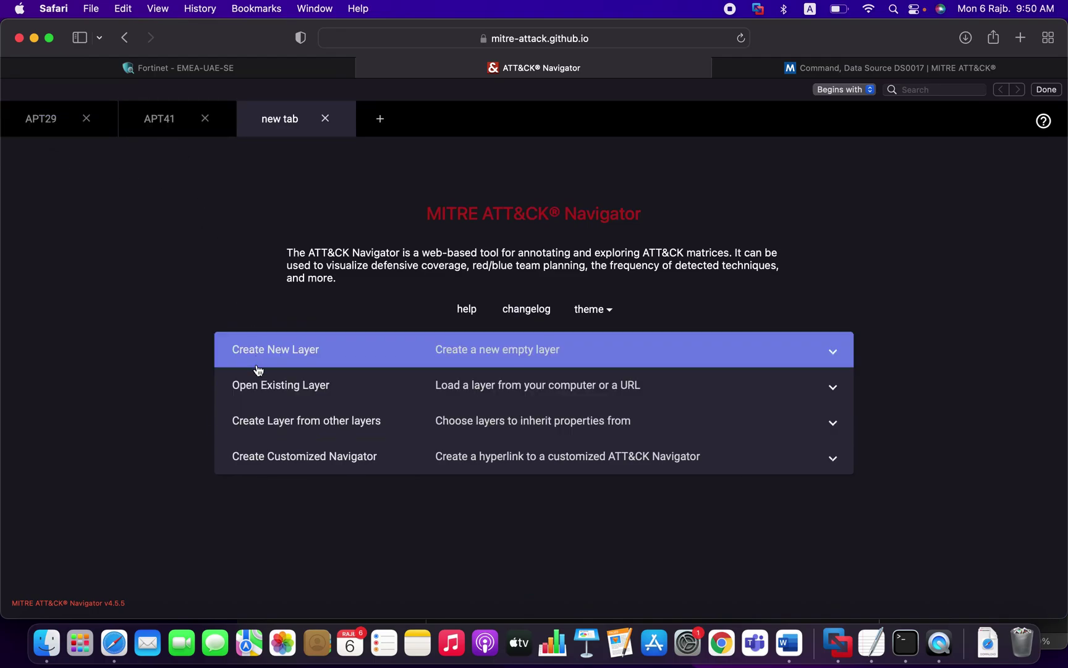
{"action": "left_click", "coordinate": [317, 426]}
{"action": "scroll", "coordinate": [317, 456], "scroll_direction": "down", "scroll_amount": 3}
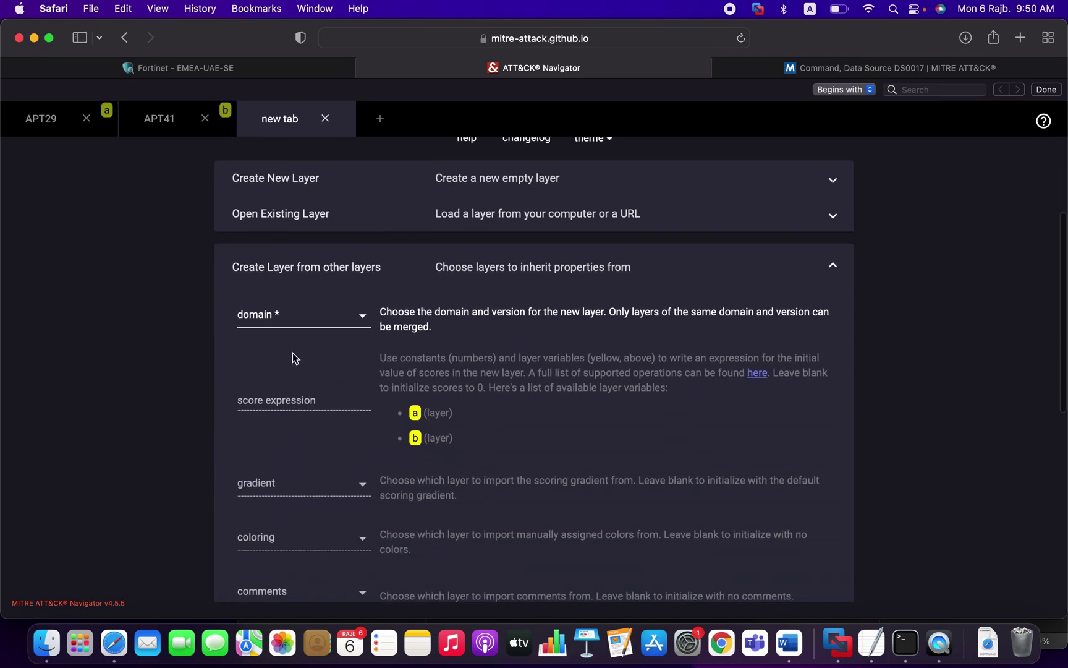
{"action": "left_click", "coordinate": [294, 323]}
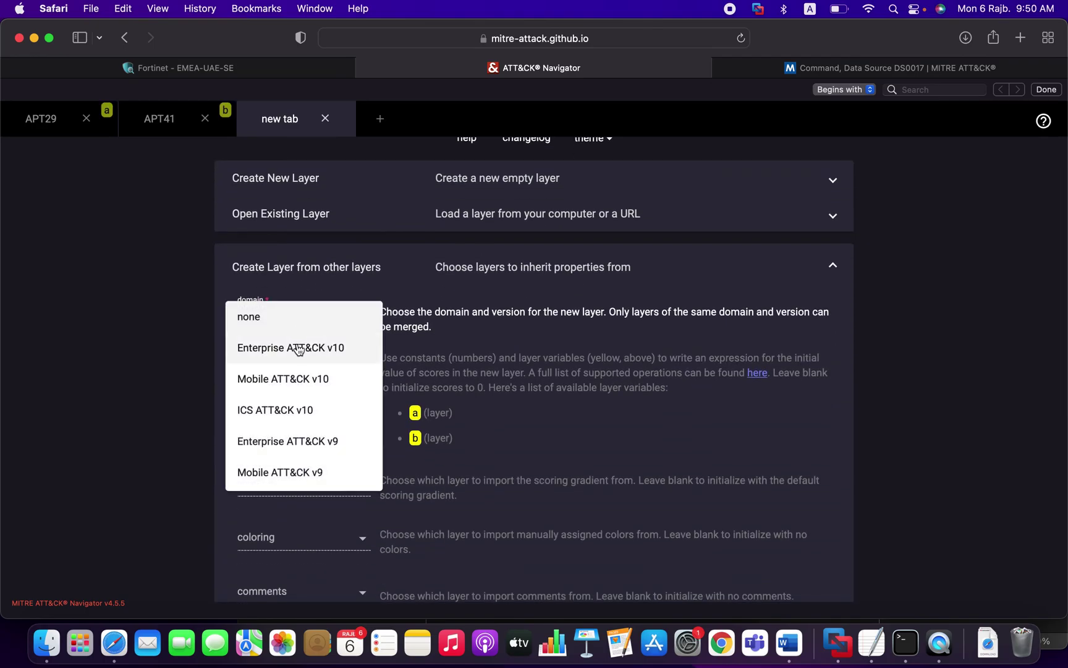
{"action": "left_click", "coordinate": [297, 346]}
Step: Enter the score expression a + b and create the combined layer
{"action": "scroll", "coordinate": [309, 378], "scroll_direction": "down", "scroll_amount": 2}
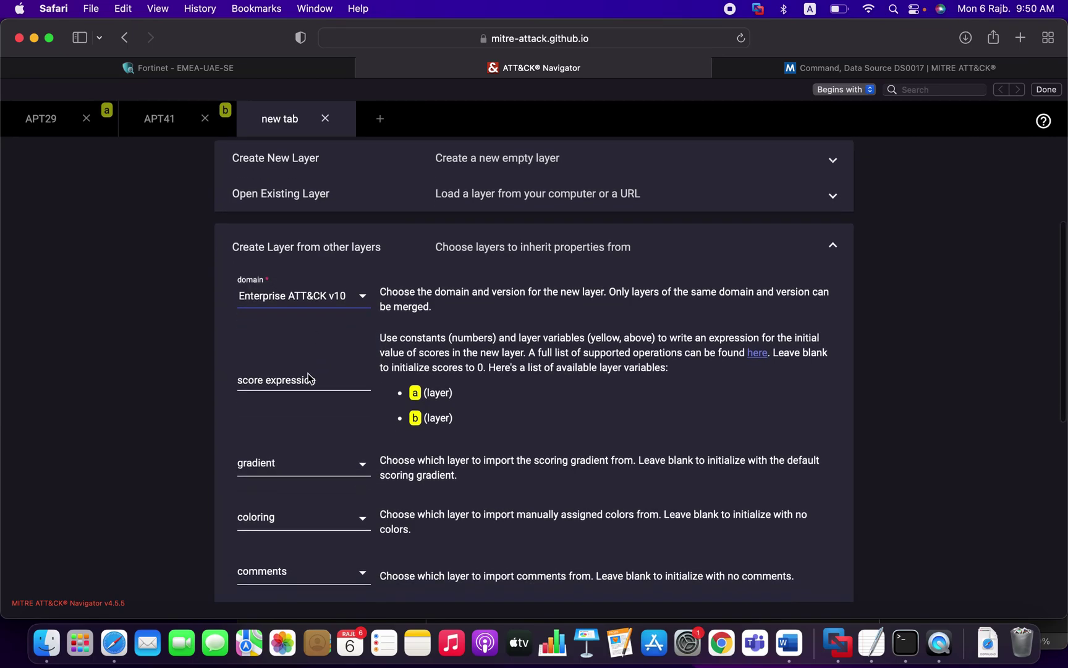
{"action": "left_click", "coordinate": [301, 326]}
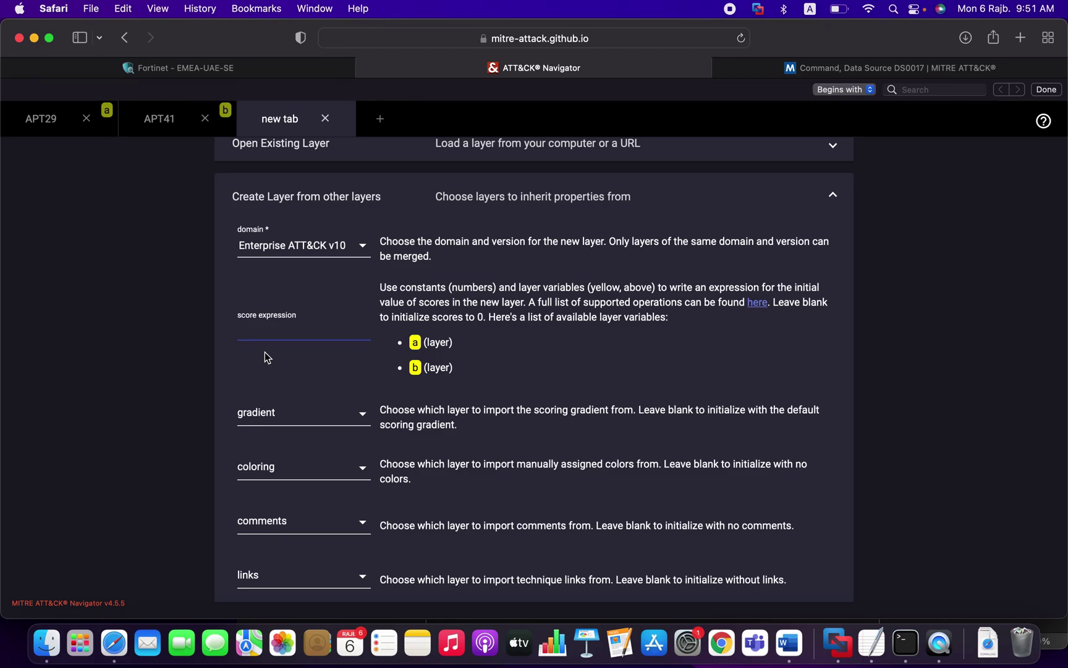
{"action": "type", "text": "+ b"}
{"action": "left_click", "coordinate": [170, 424]}
{"action": "scroll", "coordinate": [370, 447], "scroll_direction": "down", "scroll_amount": 6}
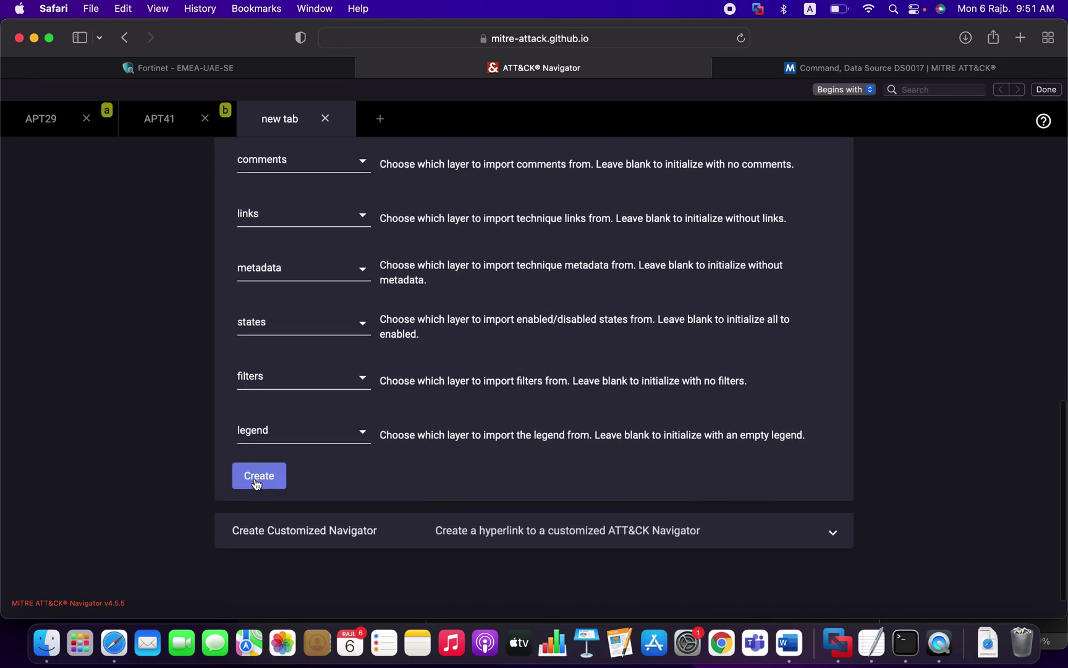
{"action": "left_click", "coordinate": [258, 480]}
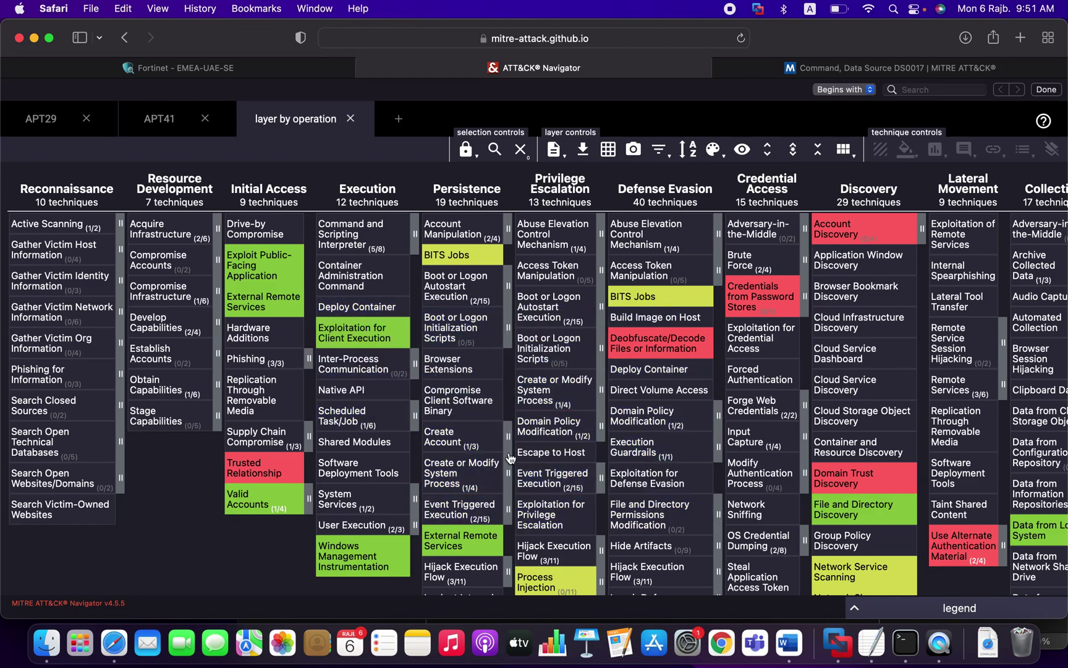
{"action": "scroll", "coordinate": [511, 458], "scroll_direction": "down", "scroll_amount": 5}
{"action": "scroll", "coordinate": [510, 458], "scroll_direction": "up", "scroll_amount": 5}
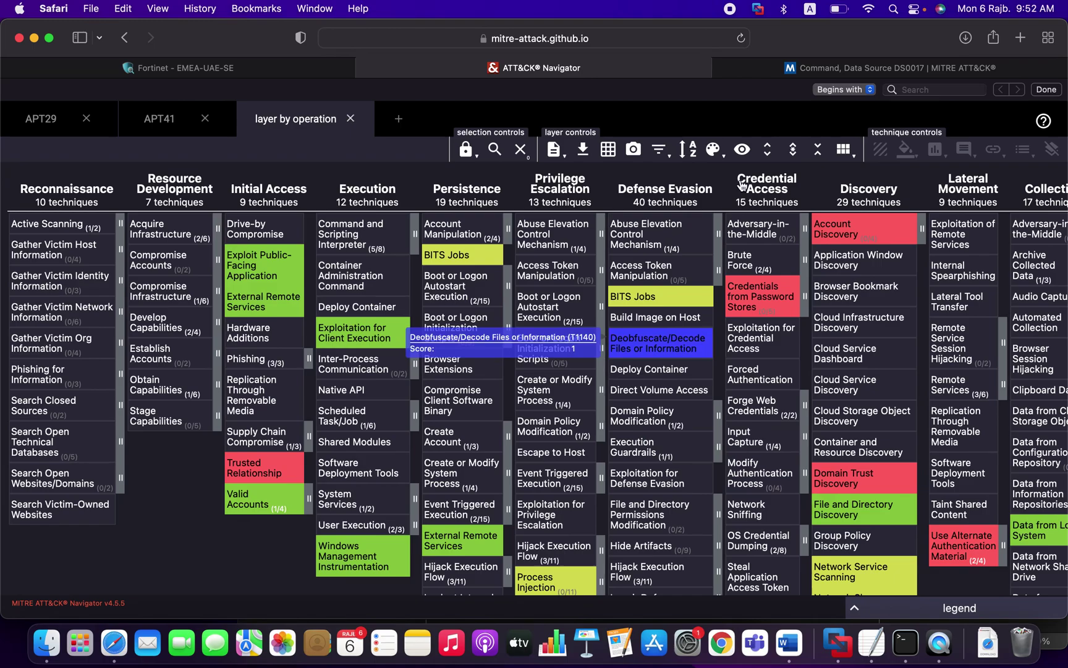
Step: Close the Safari tab 'Command, Data Source DS0017'
{"action": "left_click", "coordinate": [723, 69]}
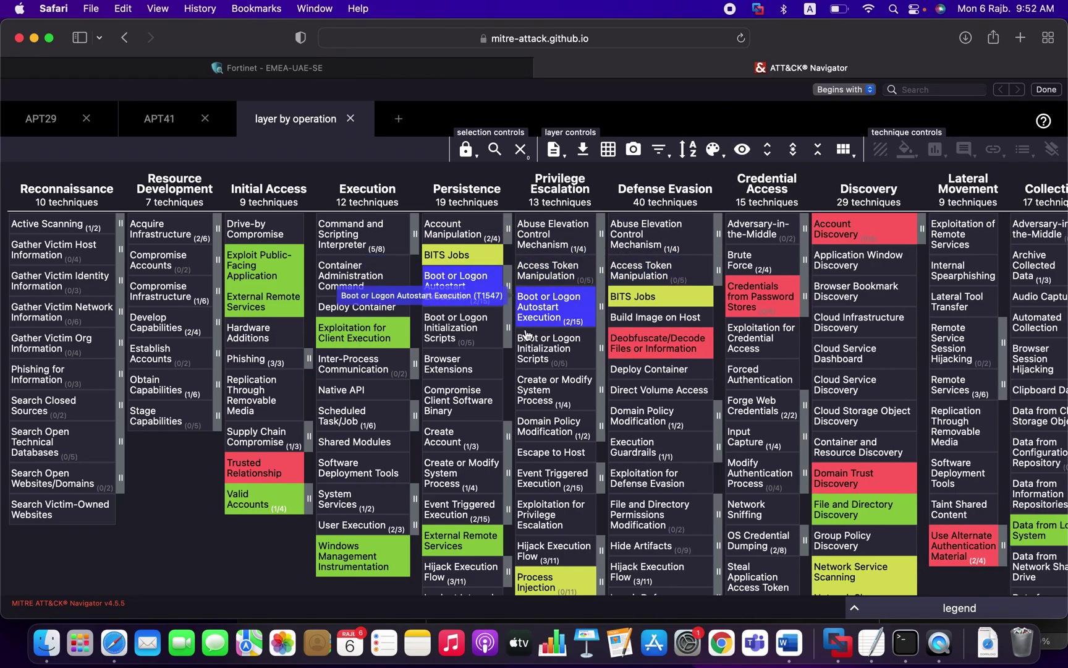